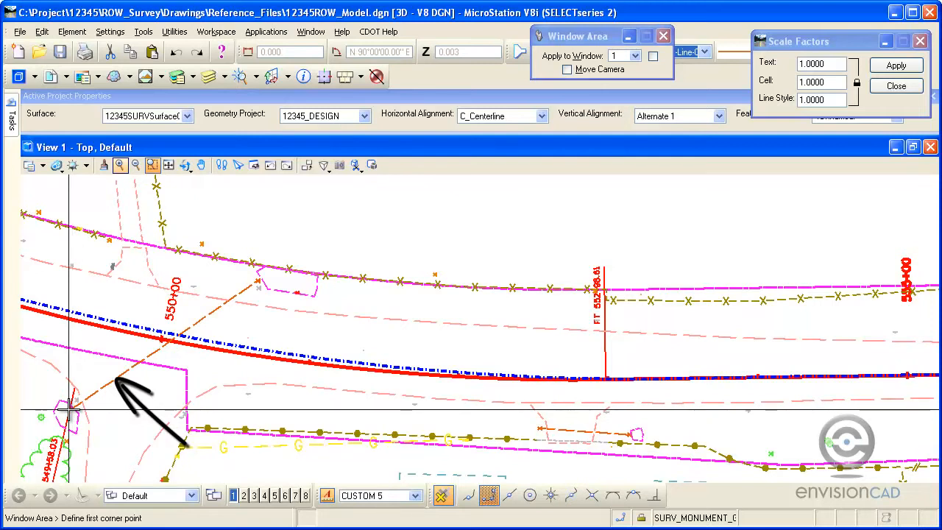
Step: Compare the culvert in View 1's plan with its representation in the centerline profile in View 2
{"action": "left_click", "coordinate": [244, 496]}
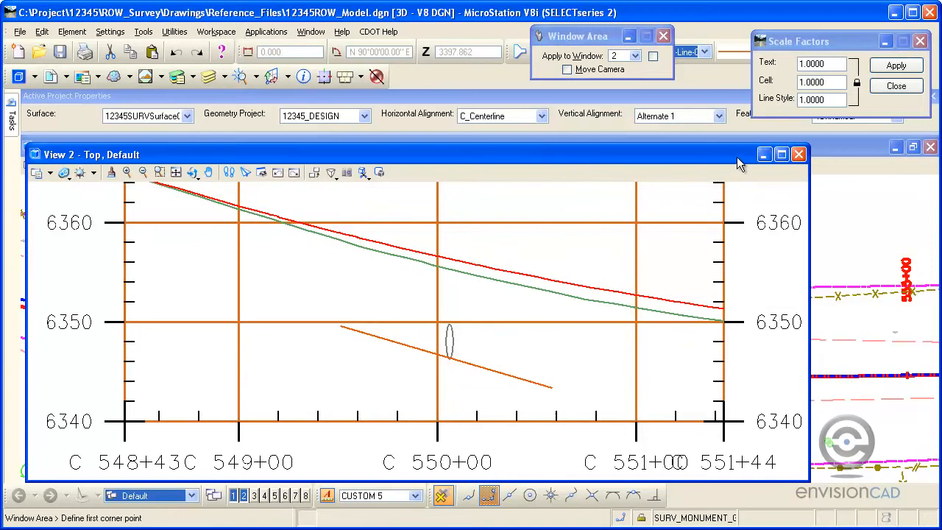
{"action": "left_click", "coordinate": [764, 155]}
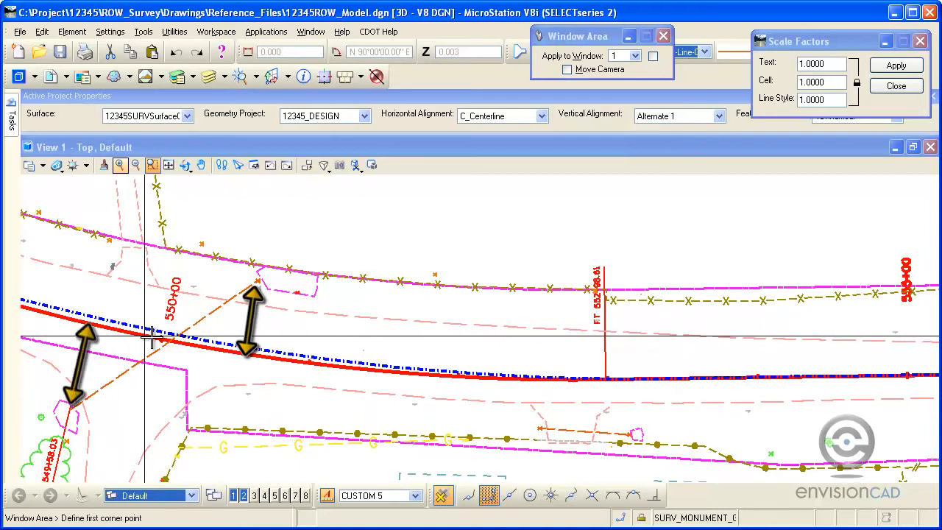
{"action": "left_click", "coordinate": [244, 498]}
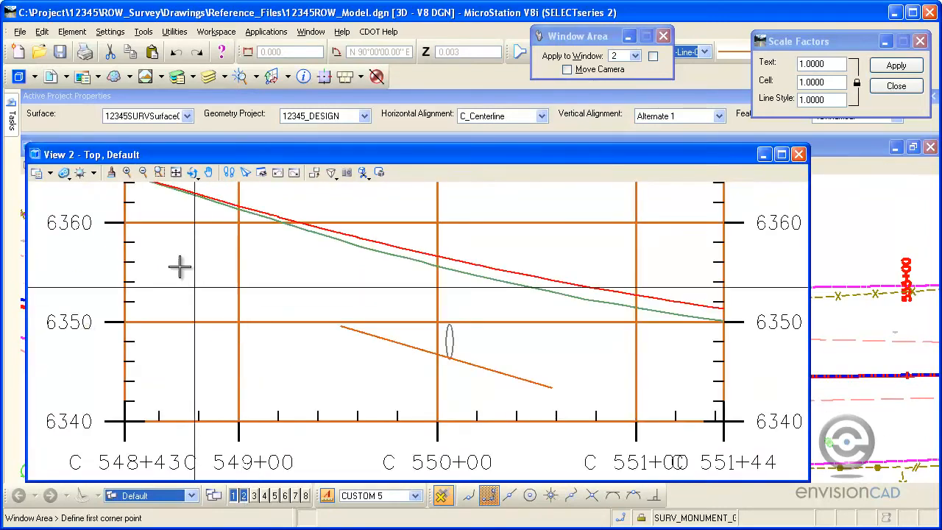
Step: Delete the existing centerline profile from View 2, including its grid and both surface lines
{"action": "mouse_move", "coordinate": [14, 118]}
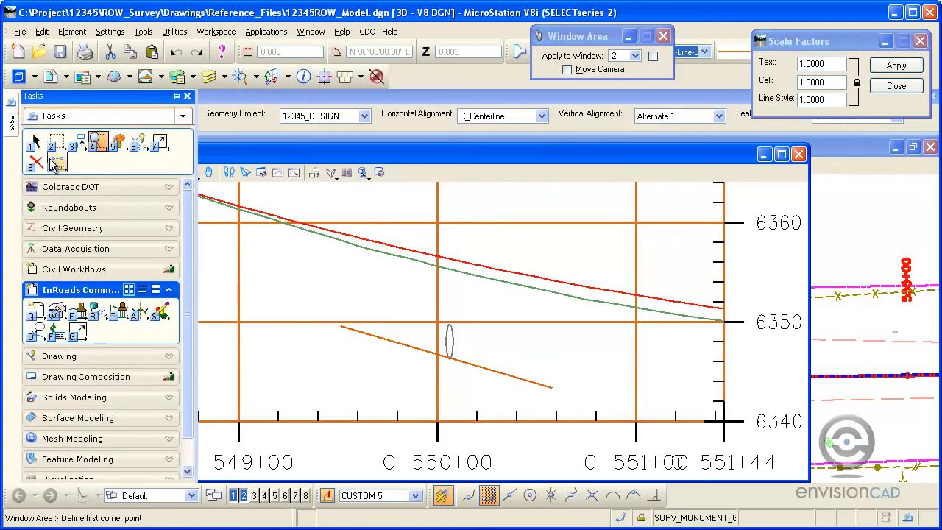
{"action": "key", "text": "8"}
{"action": "left_click", "coordinate": [347, 219]}
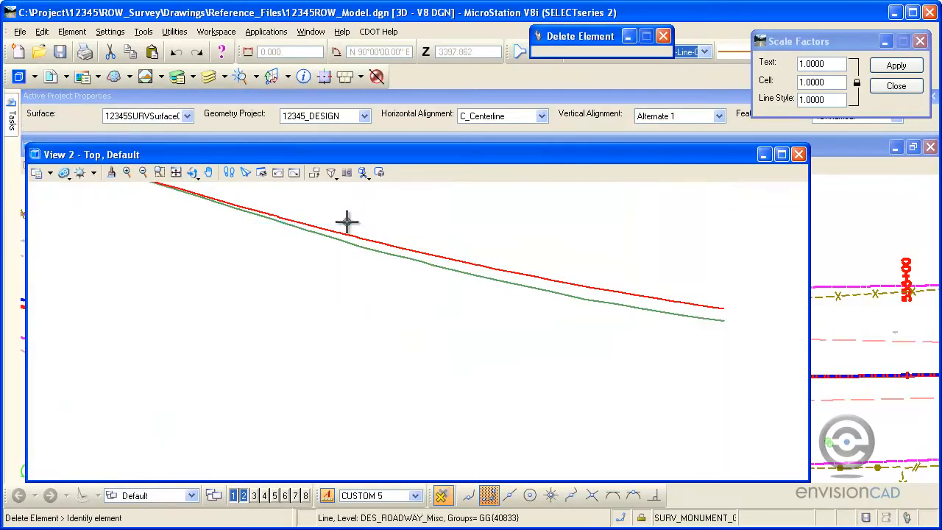
{"action": "left_click", "coordinate": [355, 242]}
{"action": "left_click", "coordinate": [354, 240]}
{"action": "left_click", "coordinate": [357, 240]}
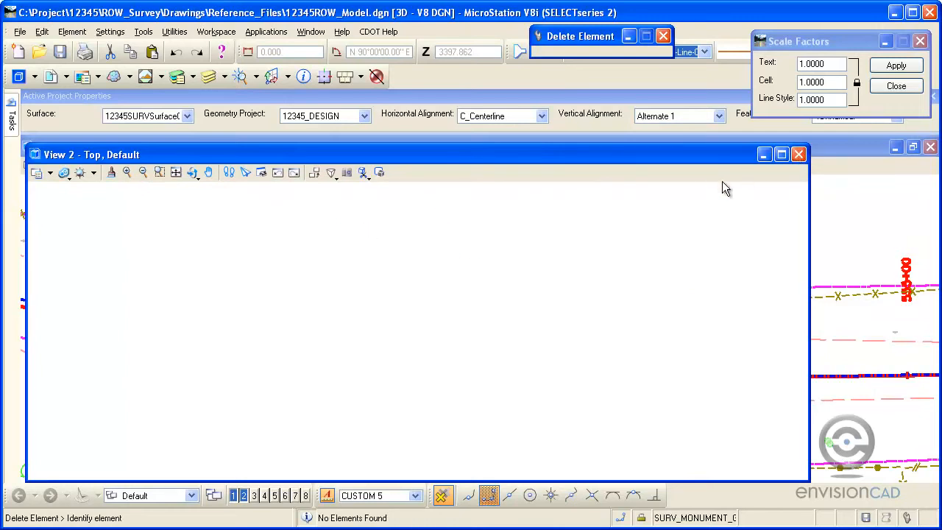
Step: Hide View 2 and open the Feature Properties of the culvert crossing the centerline near station 550+00 in plan
{"action": "left_click", "coordinate": [244, 495]}
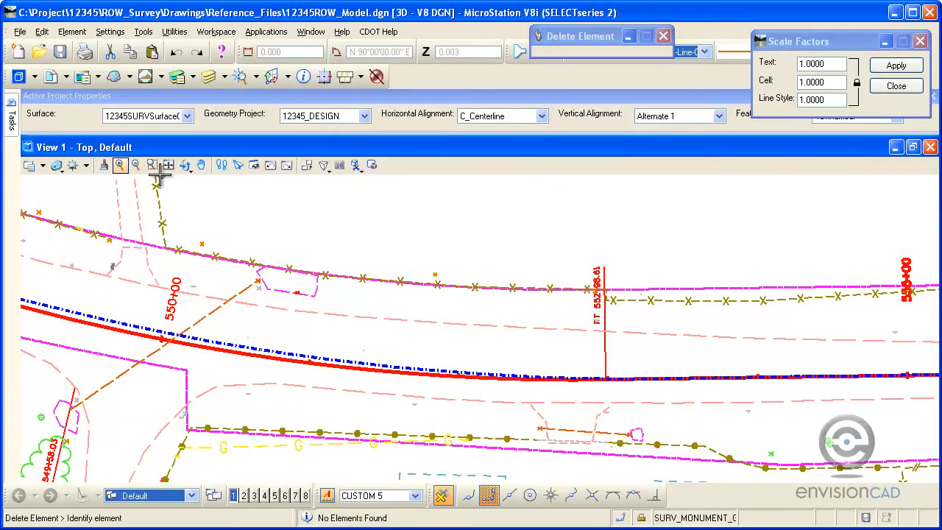
{"action": "mouse_move", "coordinate": [12, 116]}
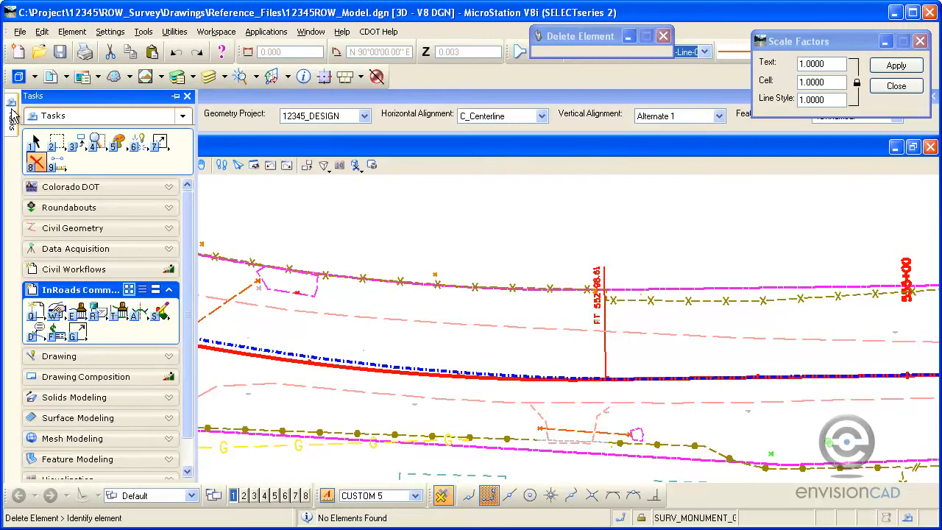
{"action": "left_click", "coordinate": [175, 99]}
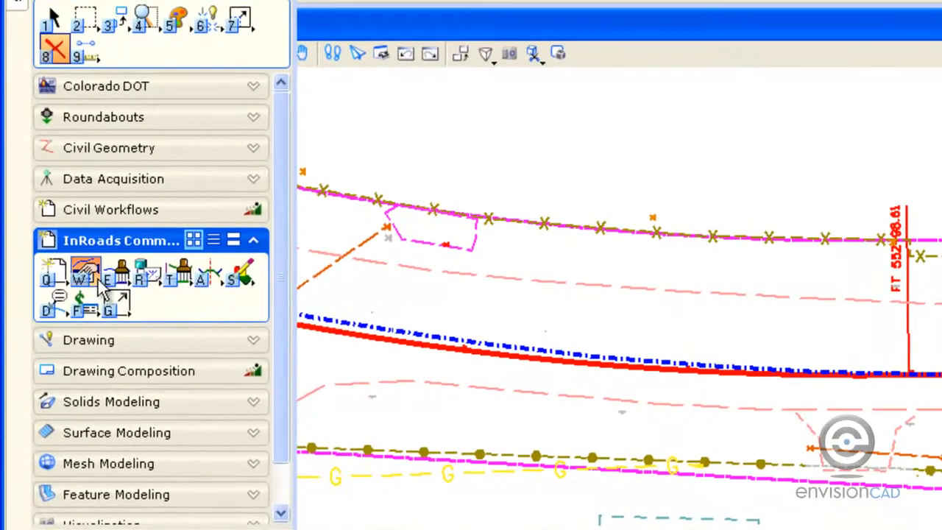
{"action": "left_click", "coordinate": [63, 320]}
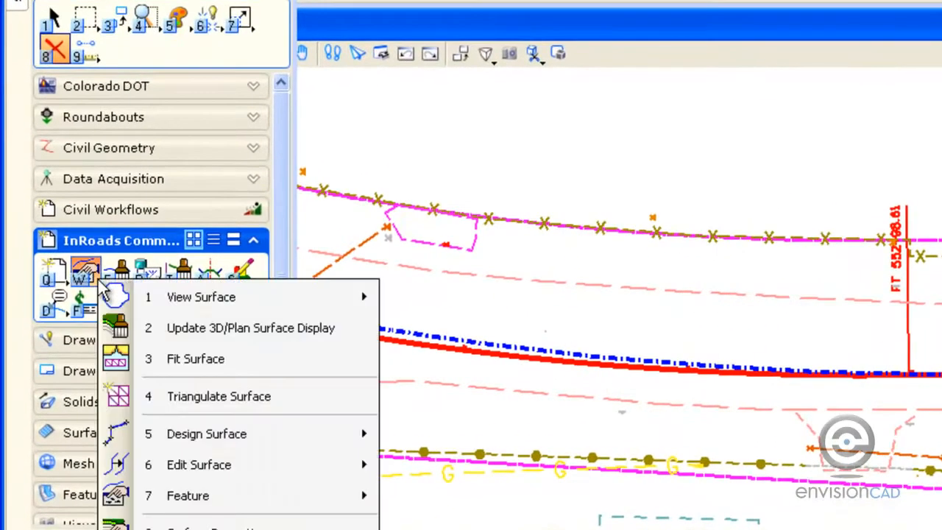
{"action": "mouse_move", "coordinate": [99, 283]}
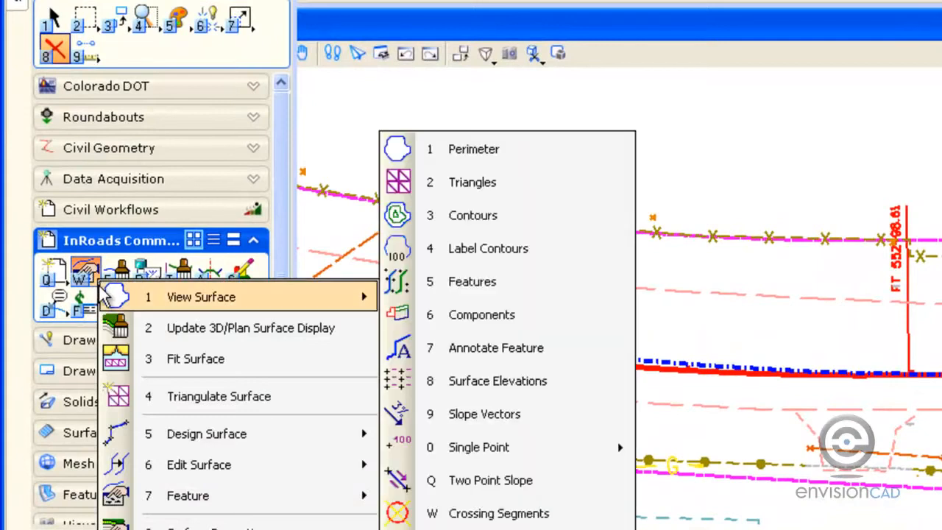
{"action": "mouse_move", "coordinate": [284, 498]}
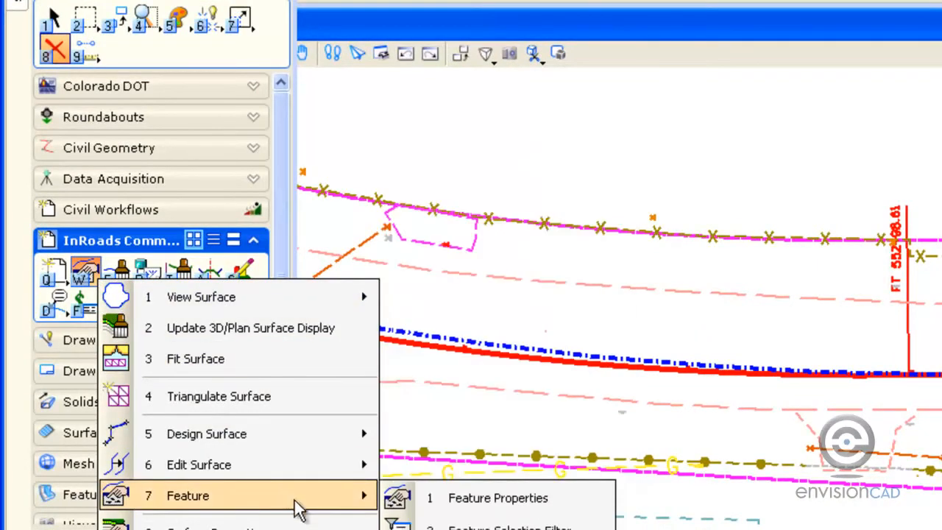
{"action": "left_click", "coordinate": [498, 502]}
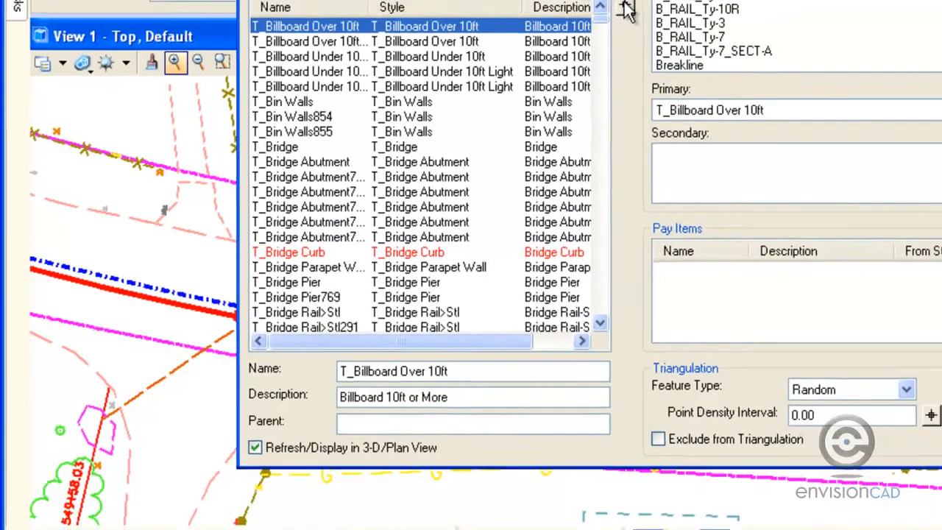
{"action": "left_click", "coordinate": [642, 1]}
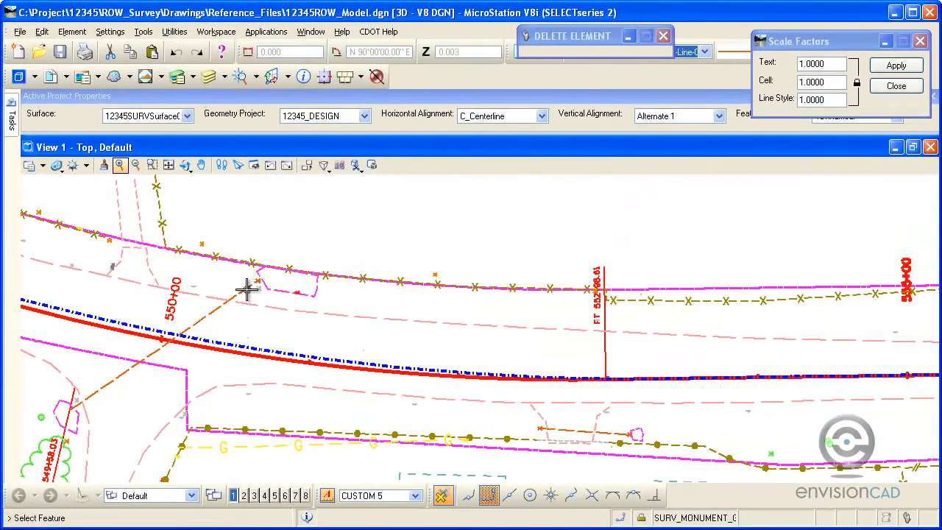
{"action": "left_click", "coordinate": [246, 289]}
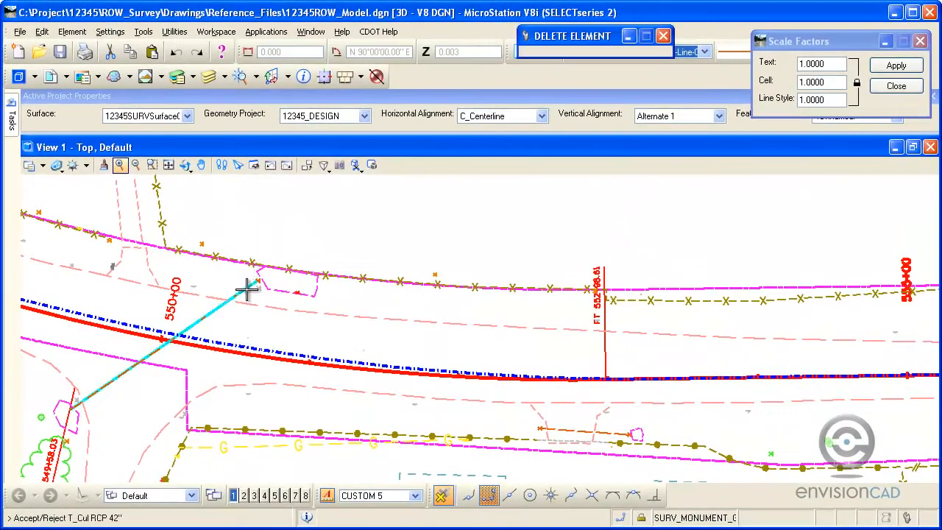
{"action": "left_click", "coordinate": [225, 270]}
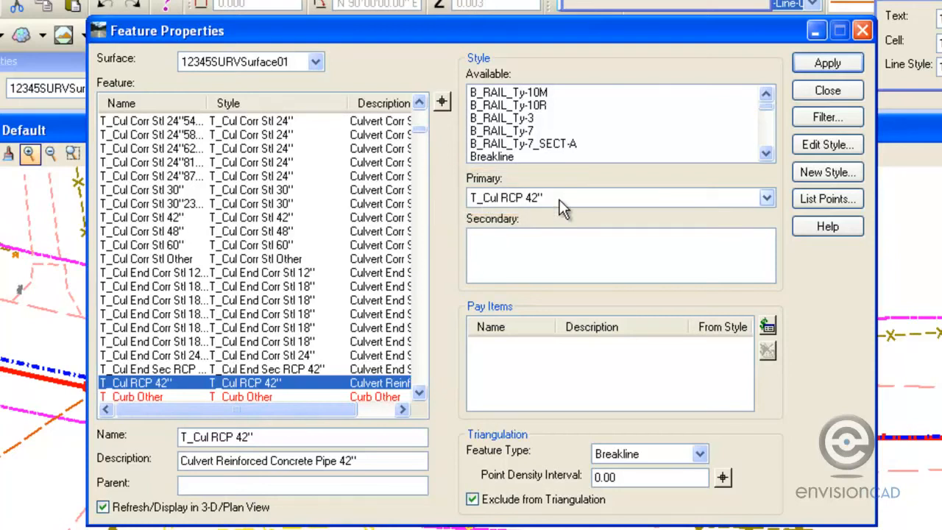
Step: Open the T_Cul RCP 42" style for editing and examine its profile display settings and symbology assignment
{"action": "left_click_drag", "start_coordinate": [543, 29], "coordinate": [381, 31]}
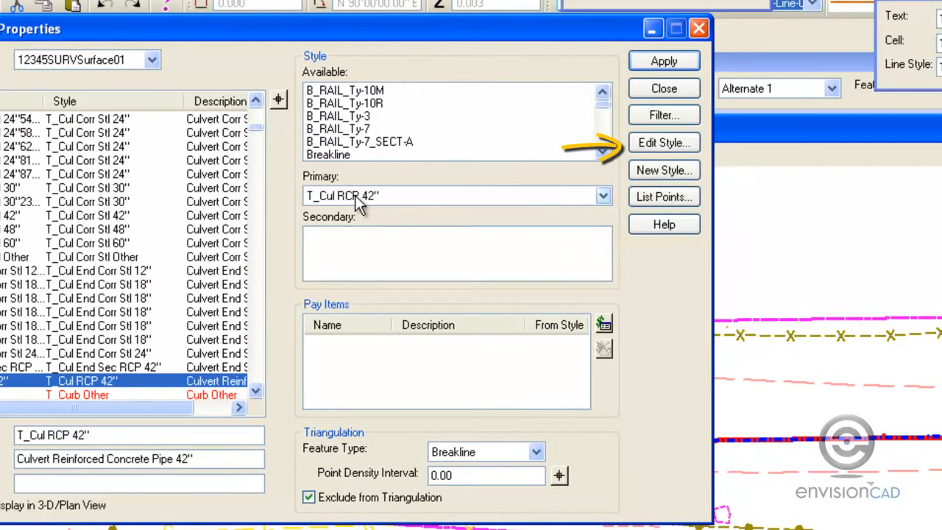
{"action": "left_click", "coordinate": [672, 149]}
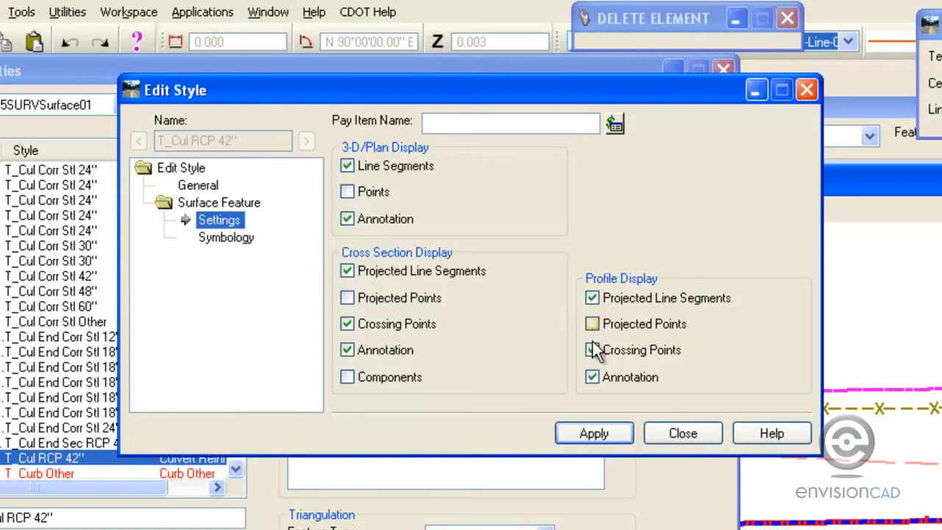
{"action": "left_click", "coordinate": [222, 238]}
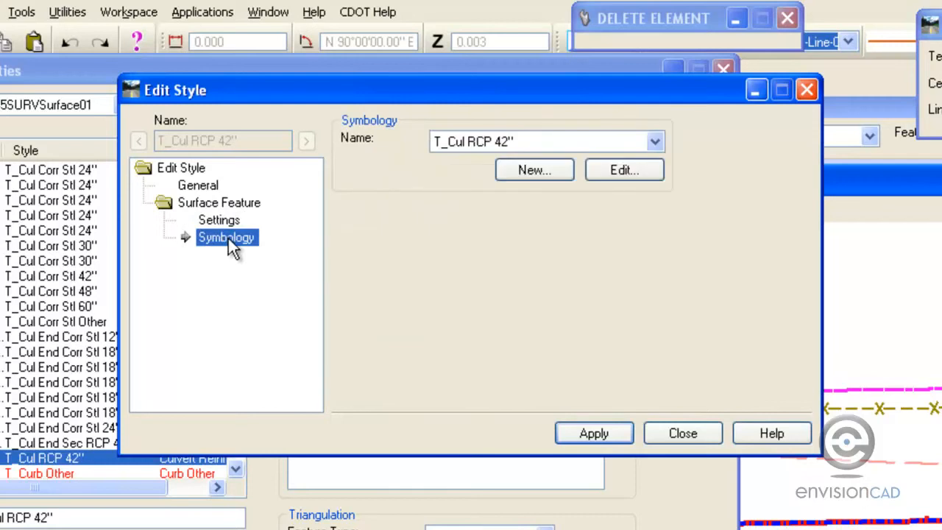
Step: Examine the cell and scales of the Profile Point entry in the T_Cul RCP 42" named symbology, and close all the style dialogs
{"action": "left_click", "coordinate": [614, 169]}
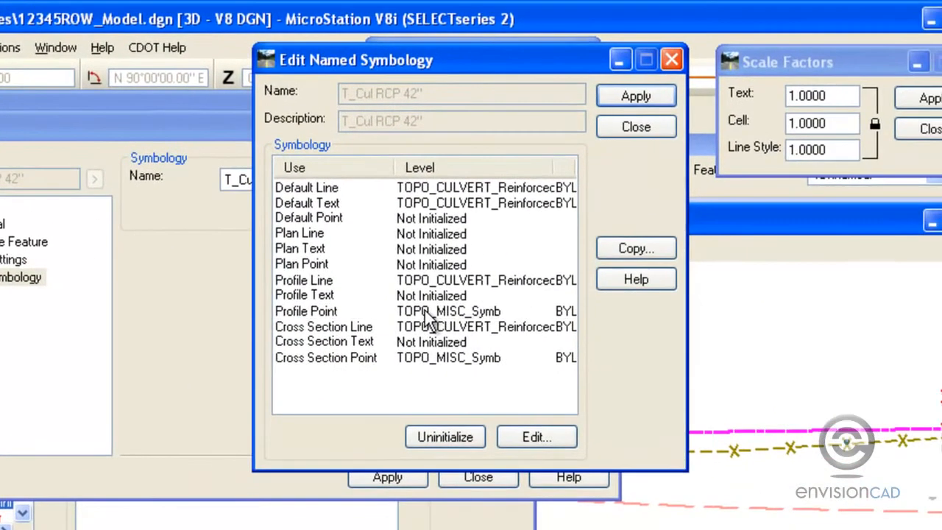
{"action": "left_click", "coordinate": [425, 312]}
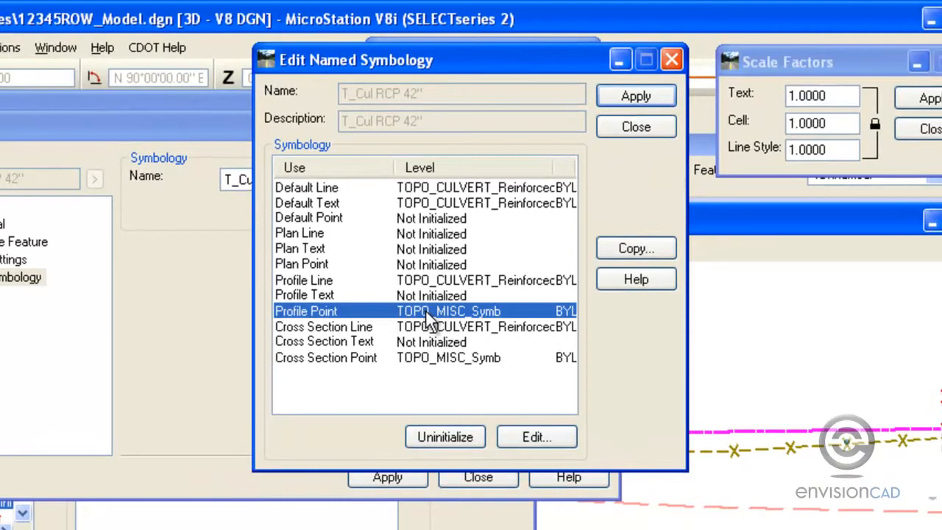
{"action": "double_click", "coordinate": [426, 311]}
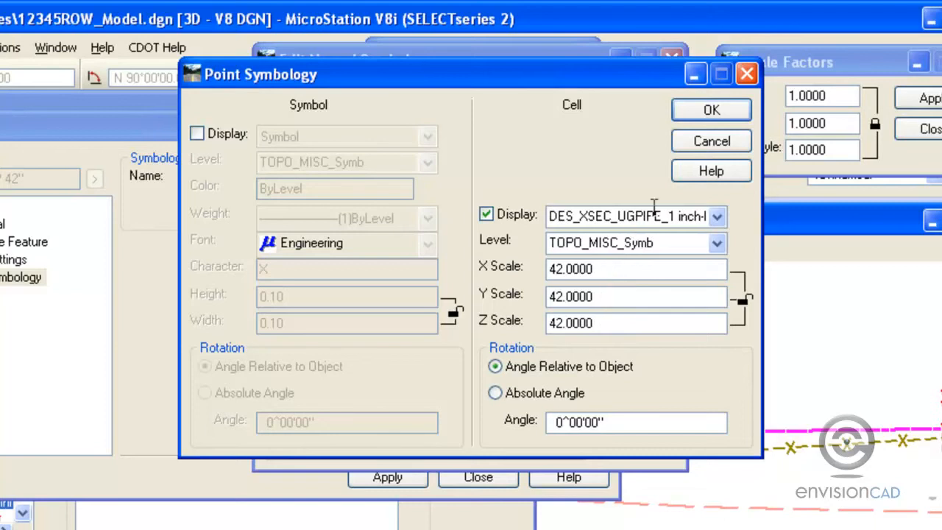
{"action": "left_click", "coordinate": [712, 145]}
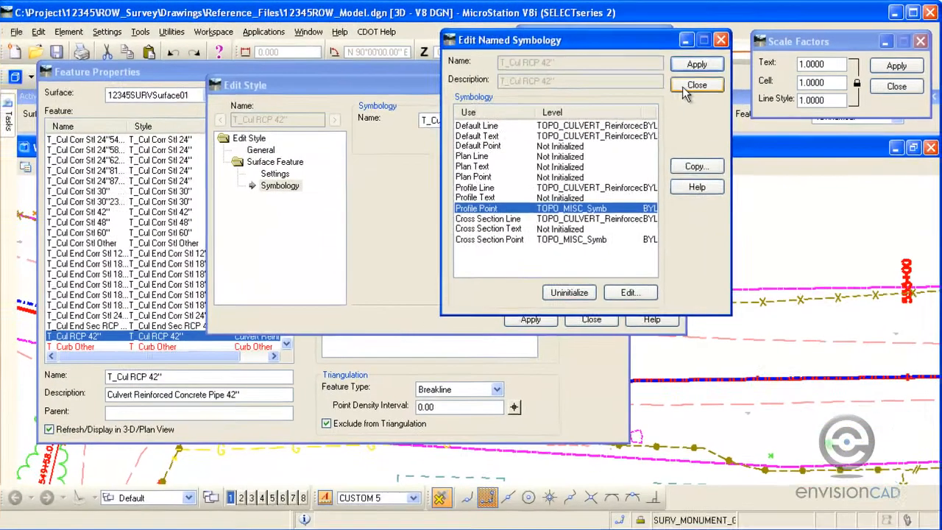
{"action": "left_click", "coordinate": [637, 126]}
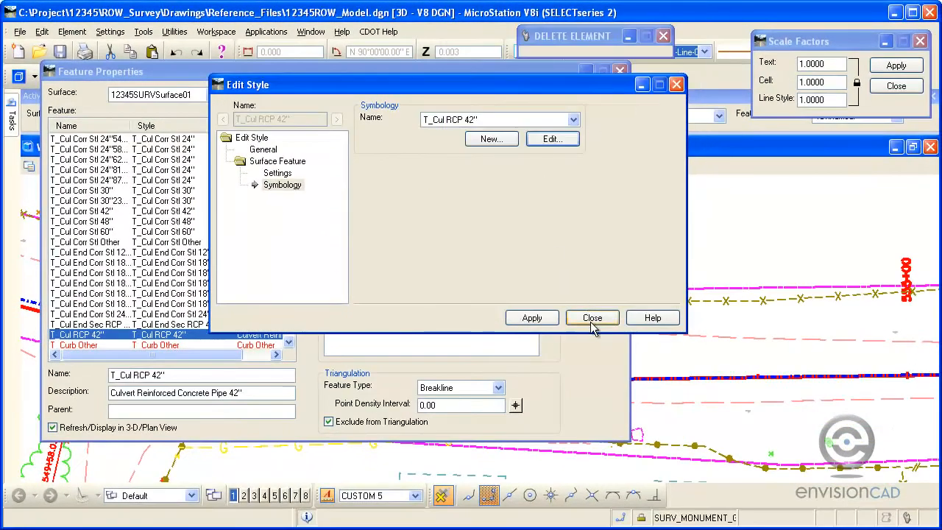
{"action": "left_click", "coordinate": [590, 316]}
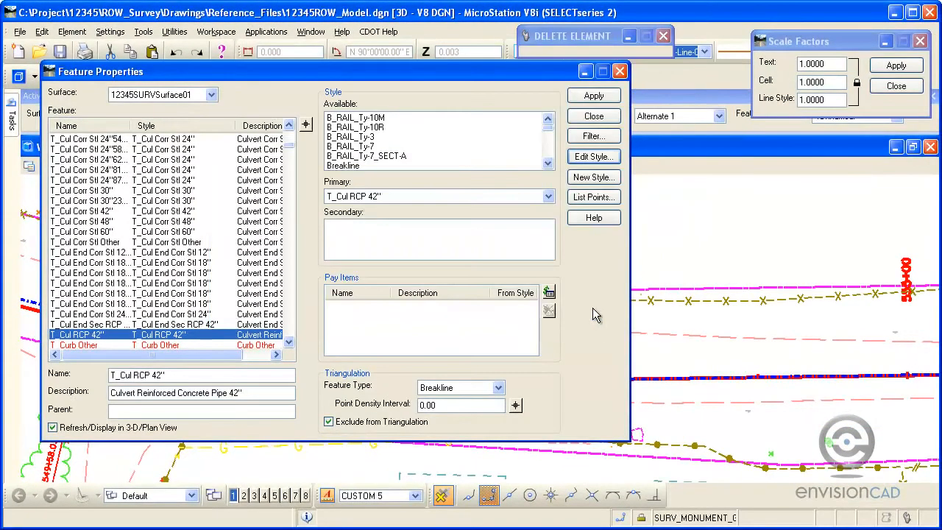
{"action": "left_click", "coordinate": [593, 116]}
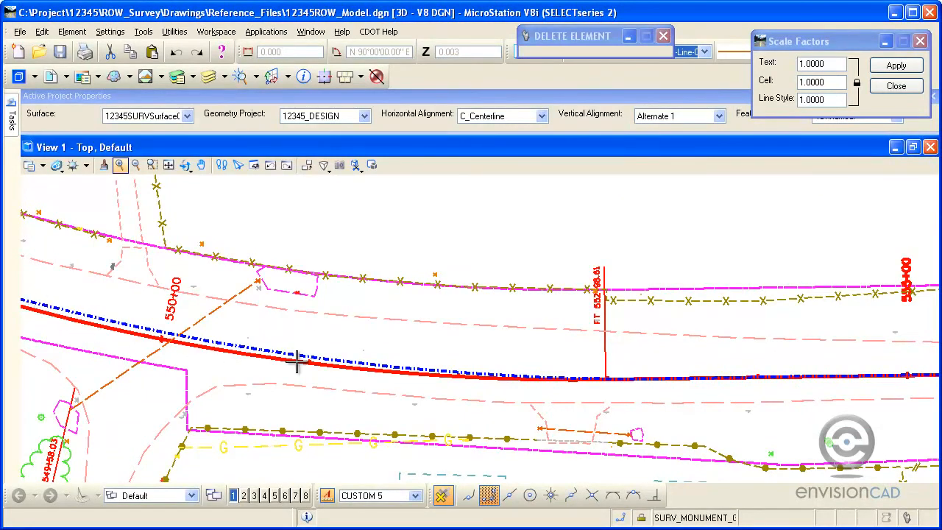
Step: Create the C_Centerline profile with the 12345SURVSurface01 and DESIGN ALT 1 surfaces and place it in the empty View 2
{"action": "left_click", "coordinate": [243, 499]}
{"action": "left_click", "coordinate": [243, 499]}
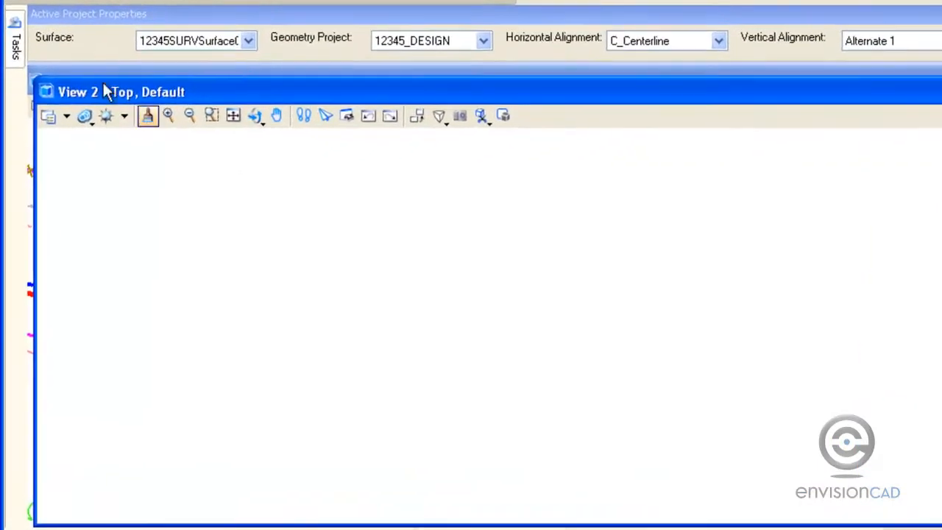
{"action": "mouse_move", "coordinate": [11, 42]}
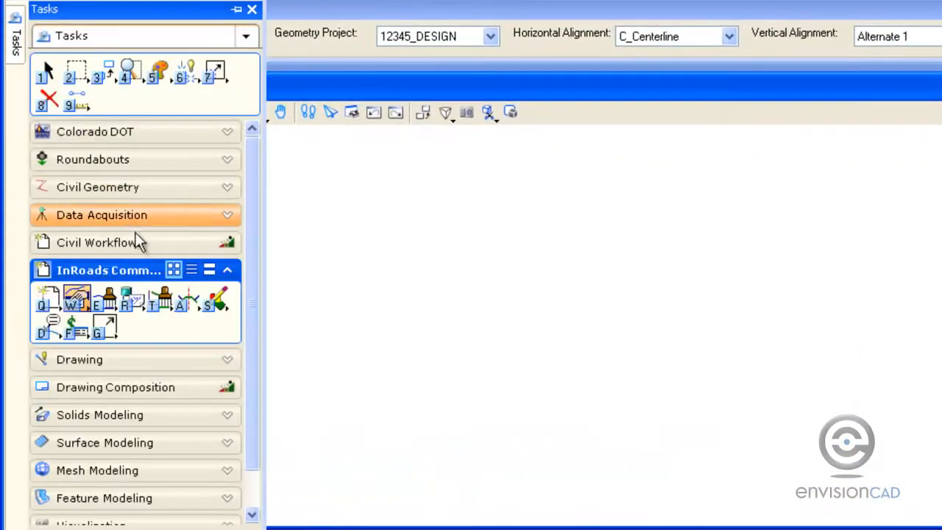
{"action": "left_click", "coordinate": [167, 306]}
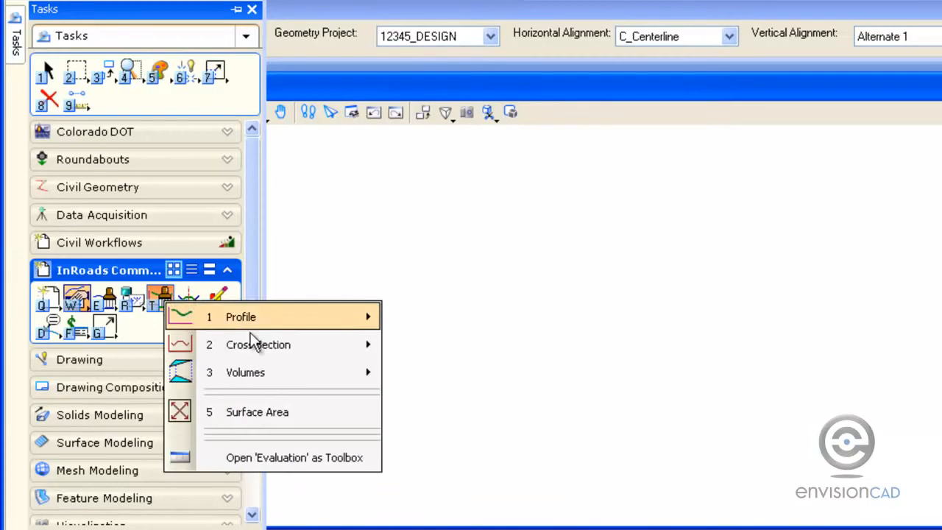
{"action": "mouse_move", "coordinate": [272, 315]}
{"action": "left_click", "coordinate": [503, 318]}
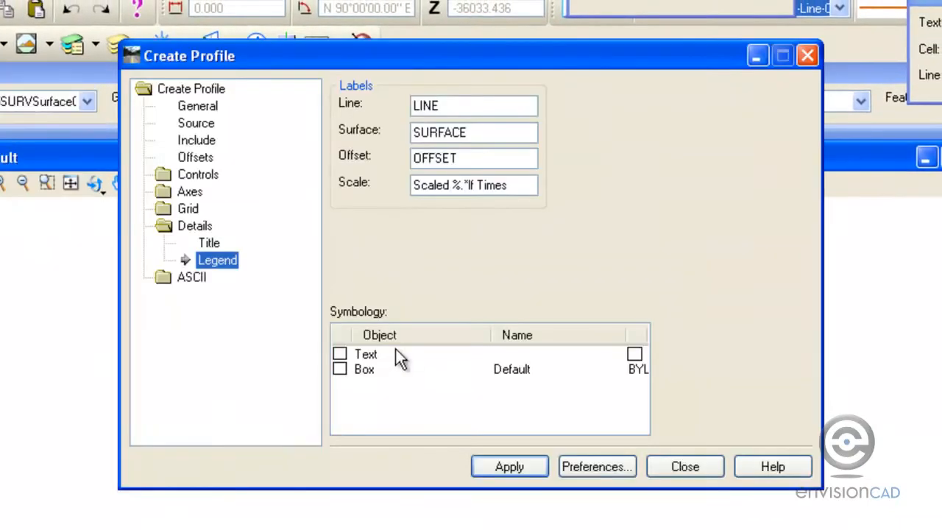
{"action": "left_click", "coordinate": [194, 109]}
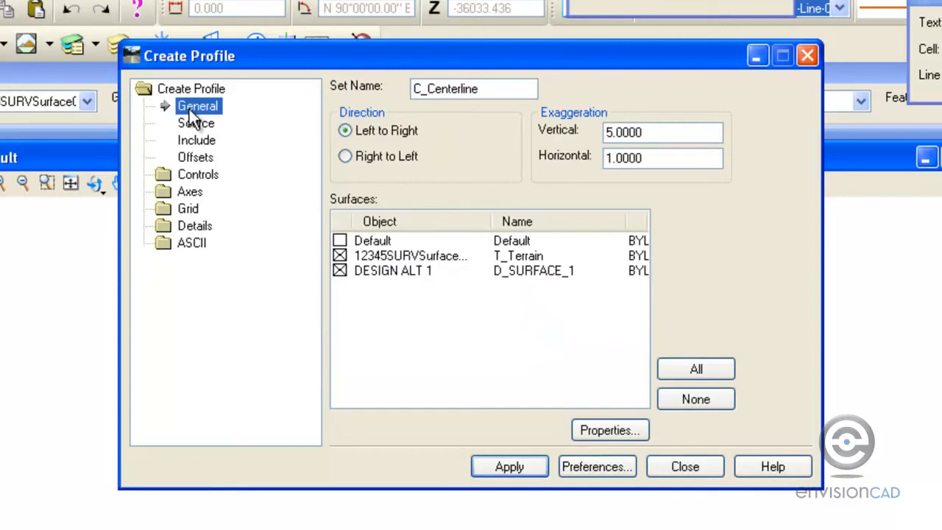
{"action": "left_click", "coordinate": [391, 272]}
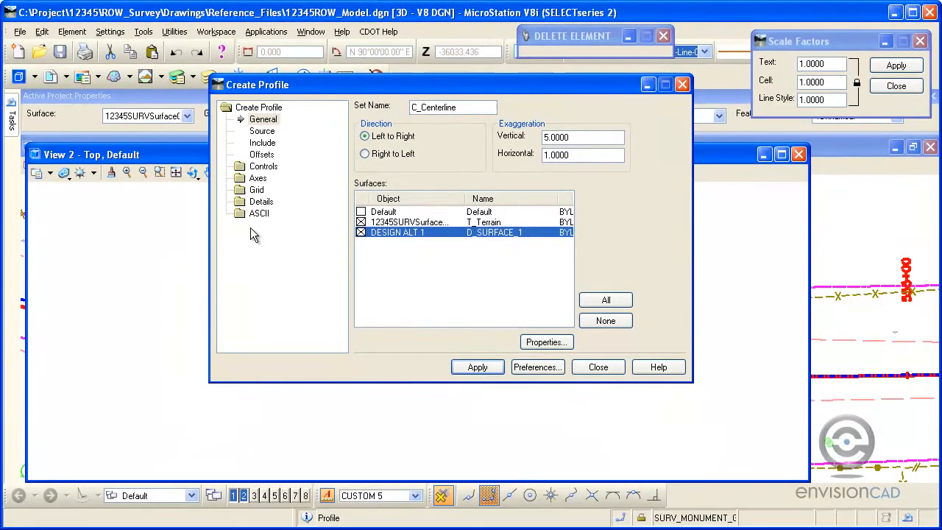
{"action": "left_click", "coordinate": [472, 369]}
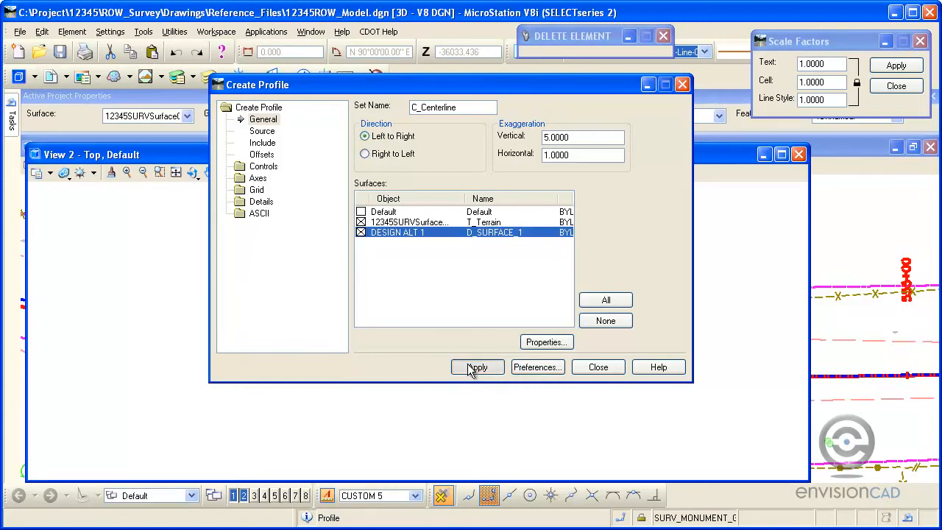
{"action": "left_click", "coordinate": [476, 365]}
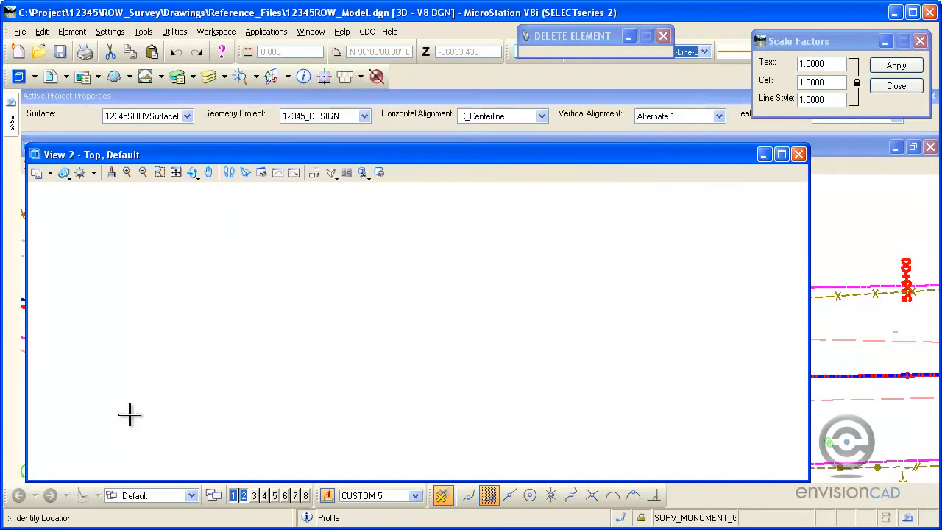
{"action": "left_click", "coordinate": [74, 445]}
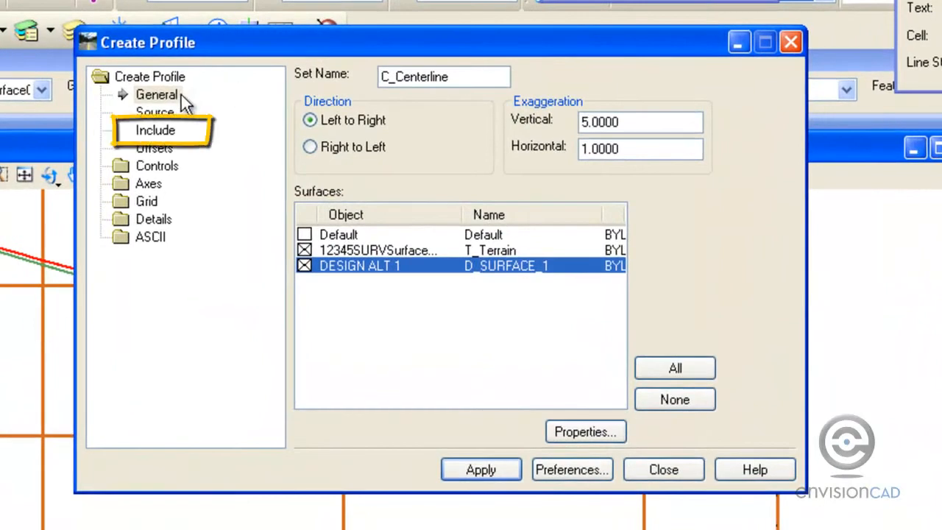
Step: Review the Include options for crossing and projected features, close Create Profile, and delete the existing profile from View 2
{"action": "left_click", "coordinate": [156, 130]}
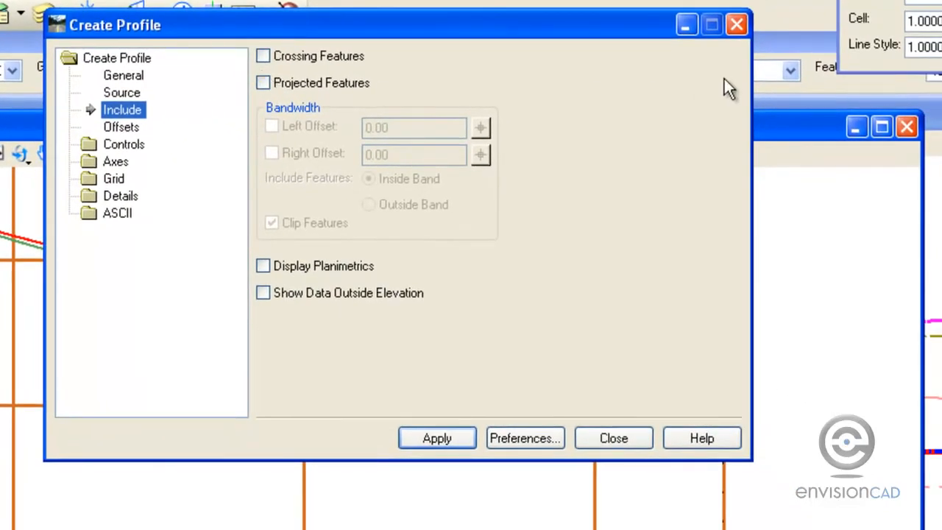
{"action": "left_click", "coordinate": [736, 32]}
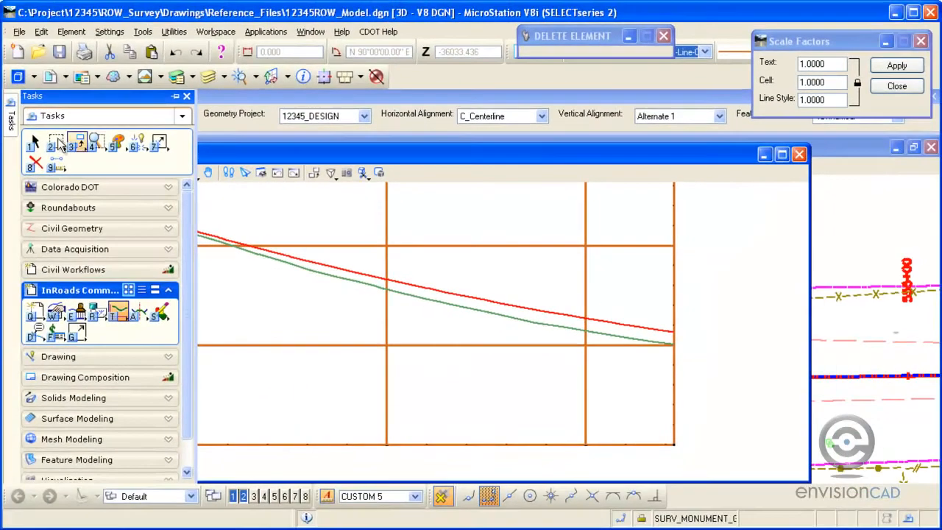
{"action": "left_click", "coordinate": [43, 169]}
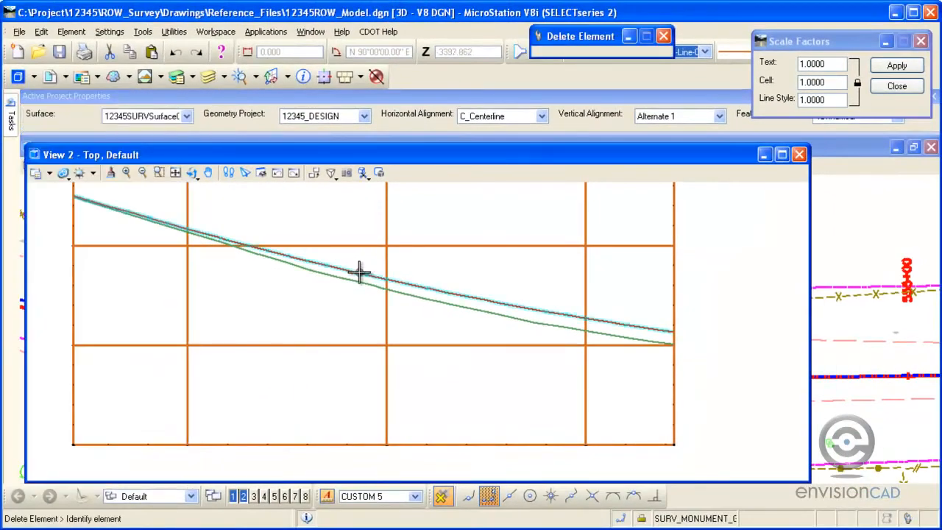
Step: Set the text, cell and line style scale factors to 20 and apply them
{"action": "left_click", "coordinate": [827, 64]}
{"action": "type", "text": "20"}
{"action": "key", "text": "Tab"}
{"action": "left_click", "coordinate": [897, 66]}
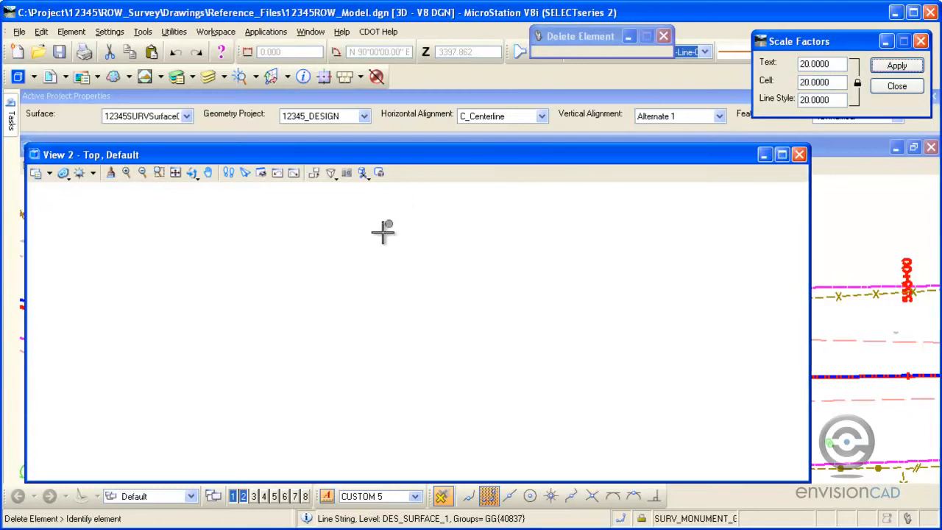
Step: Recreate the C_Centerline profile in the empty View 2, with its origin near the view's lower-left corner
{"action": "mouse_move", "coordinate": [12, 117]}
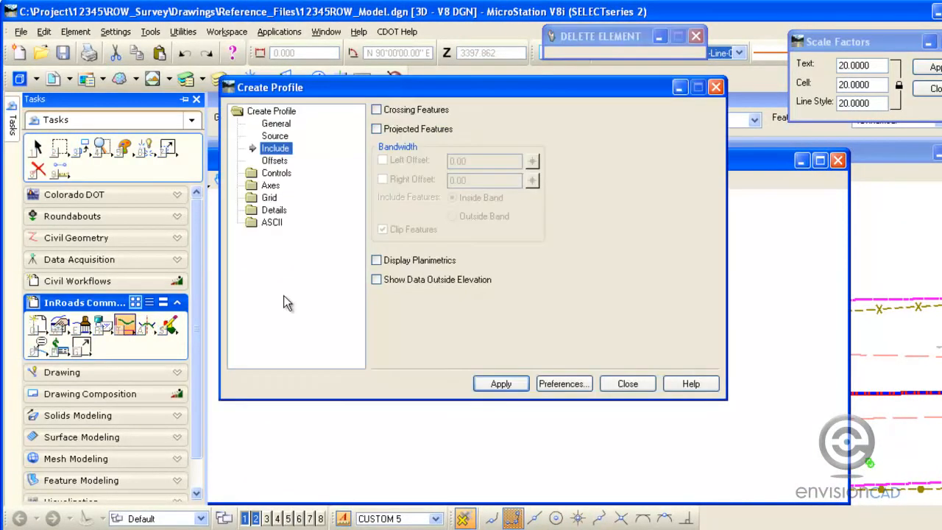
{"action": "left_click", "coordinate": [498, 388]}
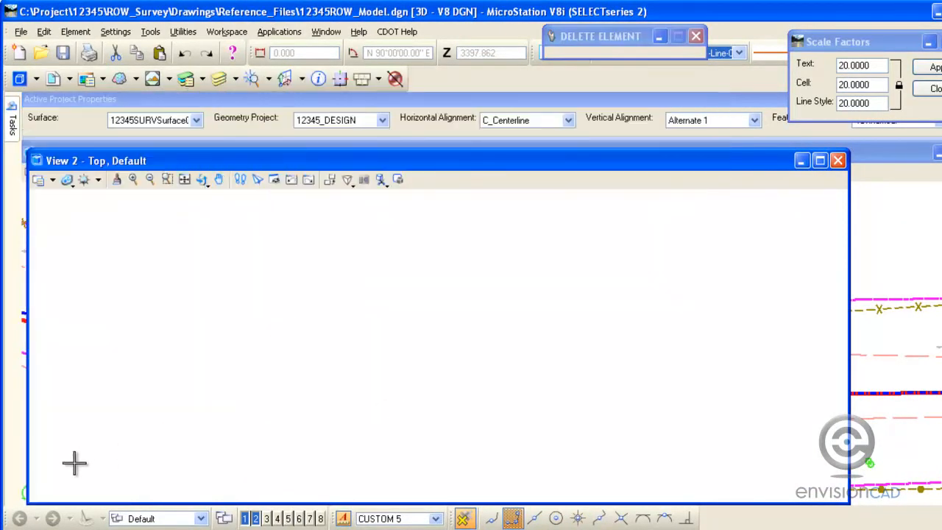
{"action": "left_click", "coordinate": [76, 462]}
{"action": "left_click", "coordinate": [628, 385]}
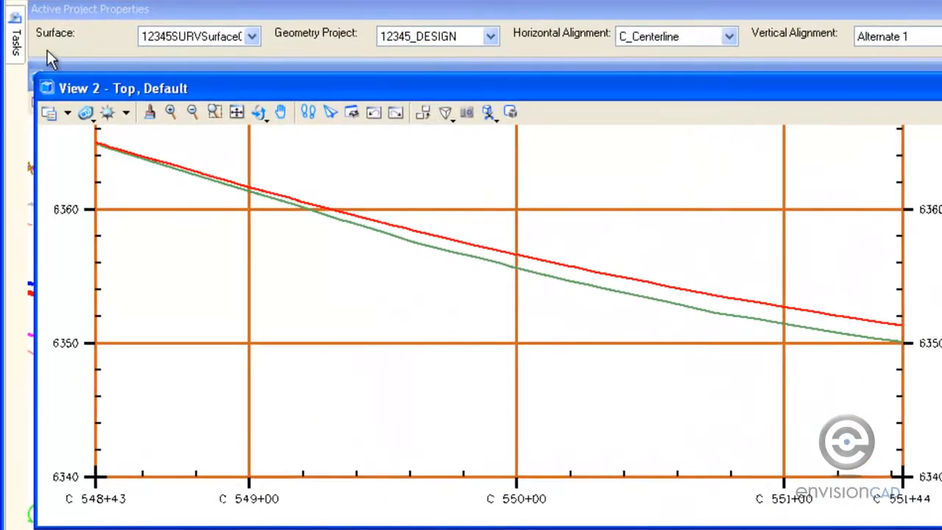
Step: Open Update Profile for the recreated centerline profile and move the dialog away from the profile's start
{"action": "mouse_move", "coordinate": [21, 50]}
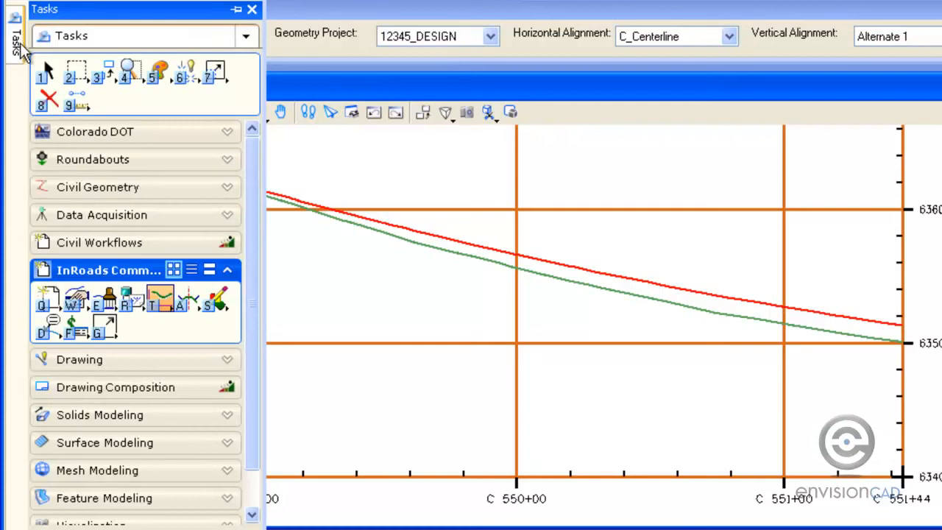
{"action": "left_click", "coordinate": [173, 303]}
{"action": "mouse_move", "coordinate": [254, 321]}
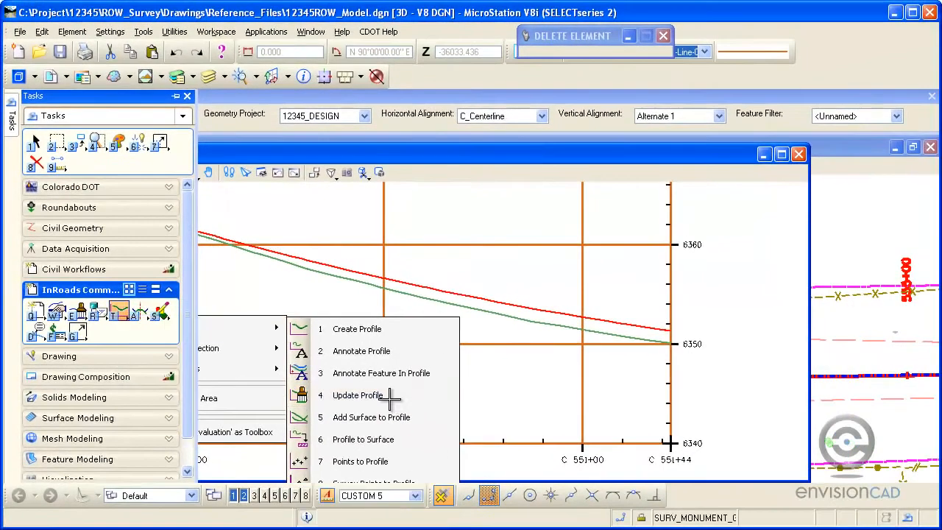
{"action": "left_click", "coordinate": [480, 412]}
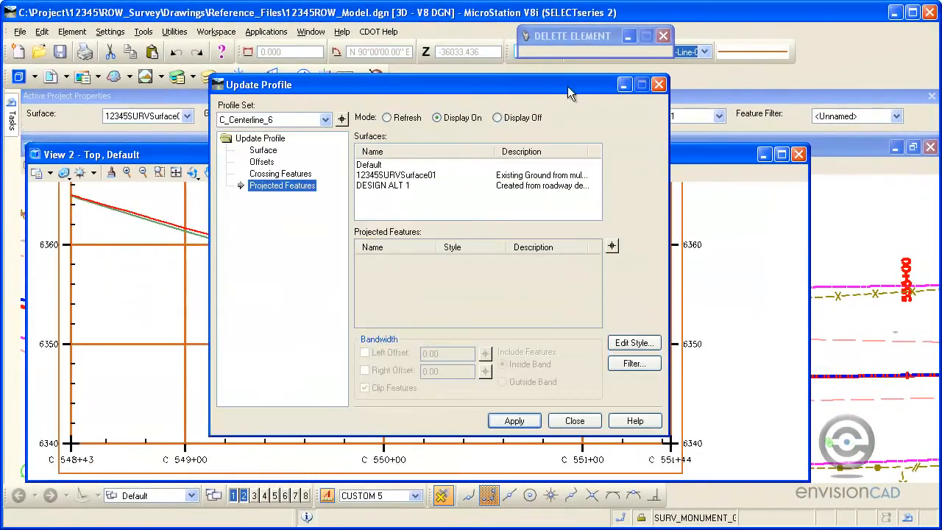
{"action": "left_click_drag", "start_coordinate": [350, 90], "coordinate": [447, 133]}
Step: Set the text, cell and line style scale factors to 1 and apply them
{"action": "mouse_move", "coordinate": [11, 118]}
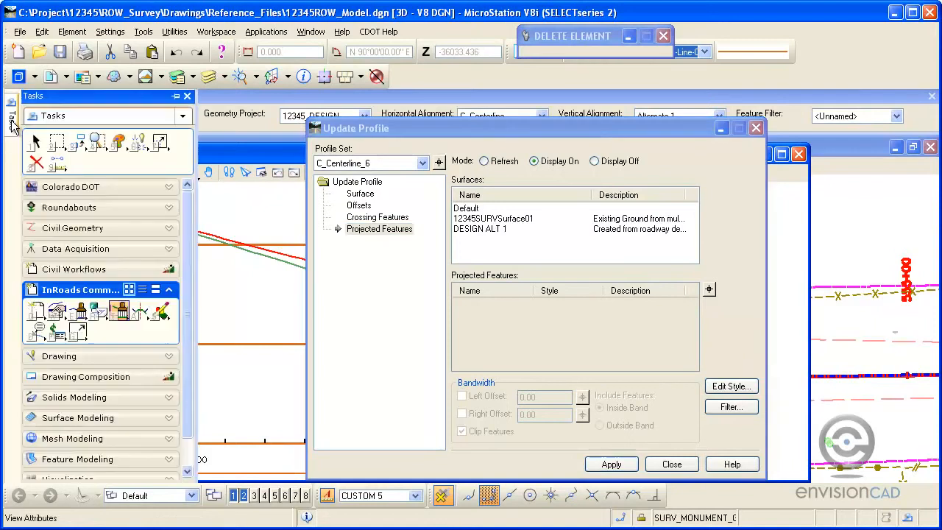
{"action": "left_click", "coordinate": [79, 334]}
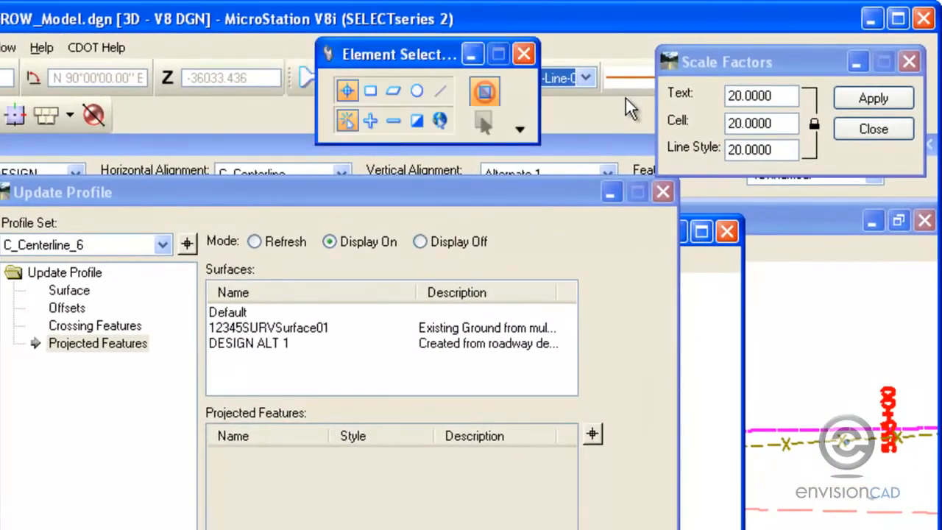
{"action": "left_click", "coordinate": [777, 94]}
{"action": "left_click_drag", "start_coordinate": [776, 94], "coordinate": [727, 94]}
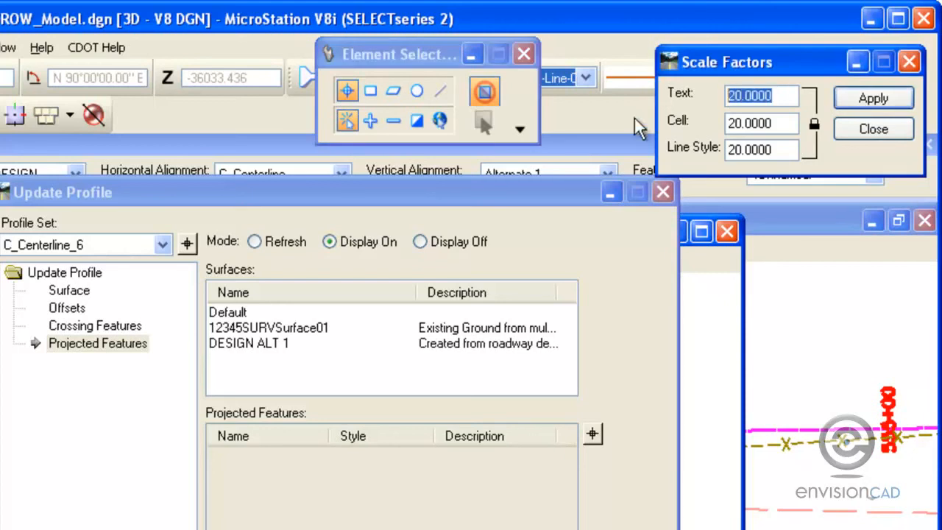
{"action": "type", "text": "1"}
{"action": "key", "text": "Tab"}
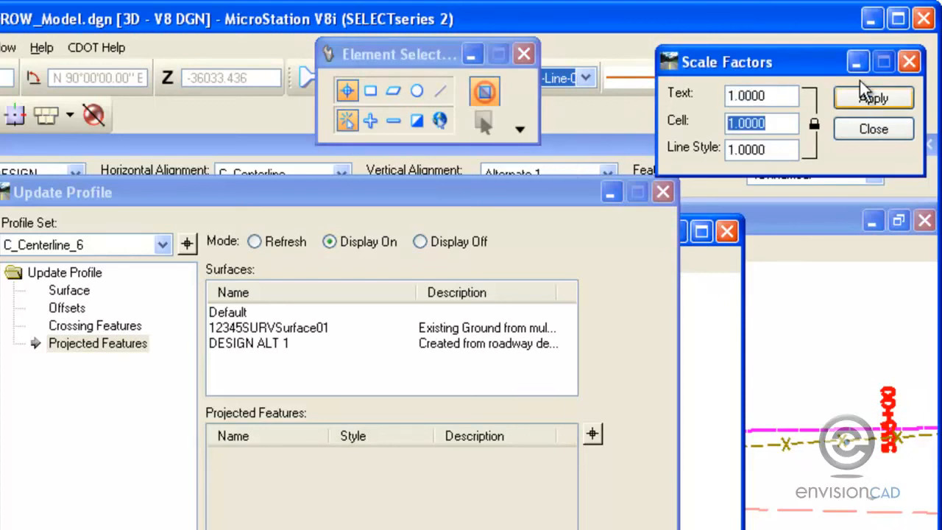
{"action": "left_click", "coordinate": [872, 99]}
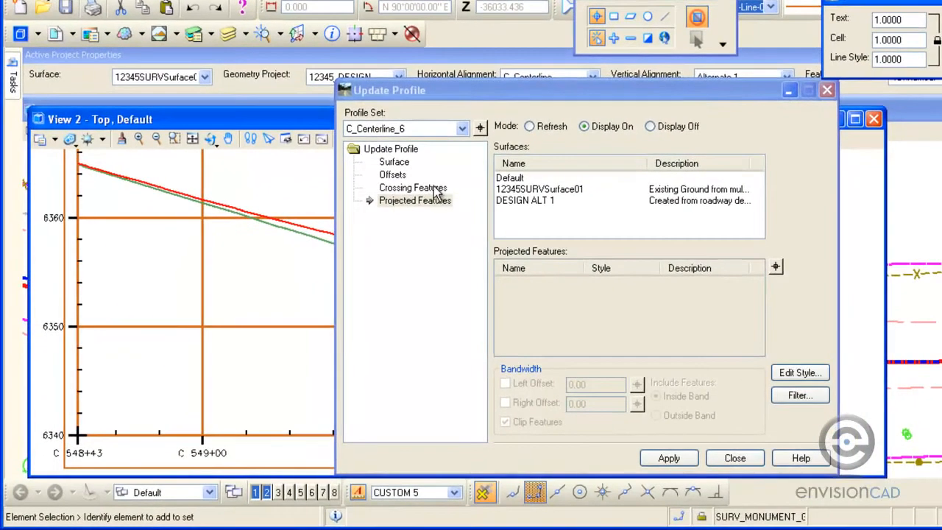
Step: Display the T_Cul RCP 42" culvert of 12345SURVSurface01 as a crossing feature on the profile, selecting it in the plan view
{"action": "left_click", "coordinate": [206, 289]}
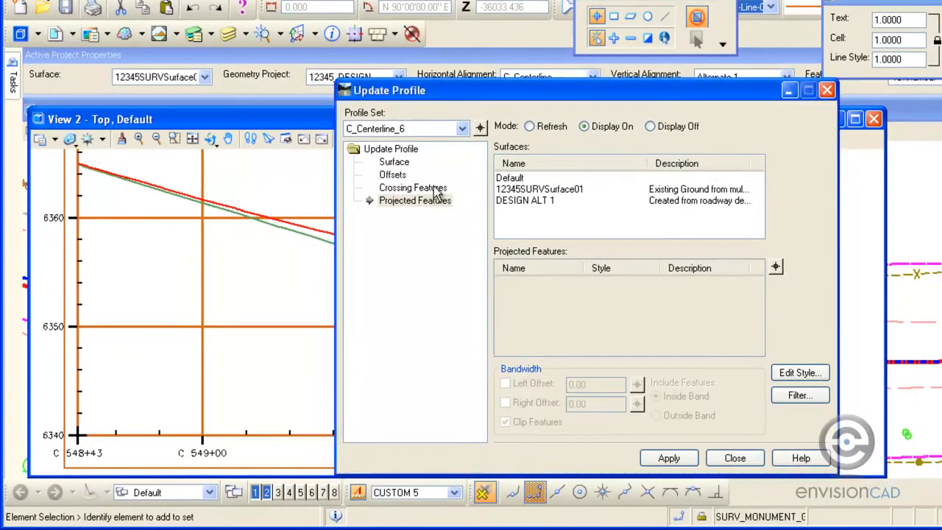
{"action": "left_click", "coordinate": [537, 189]}
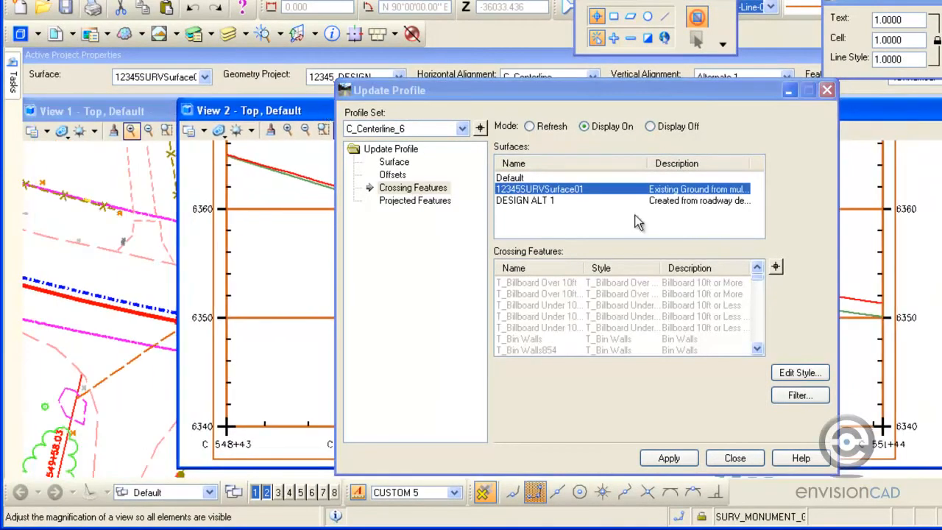
{"action": "left_click", "coordinate": [776, 268]}
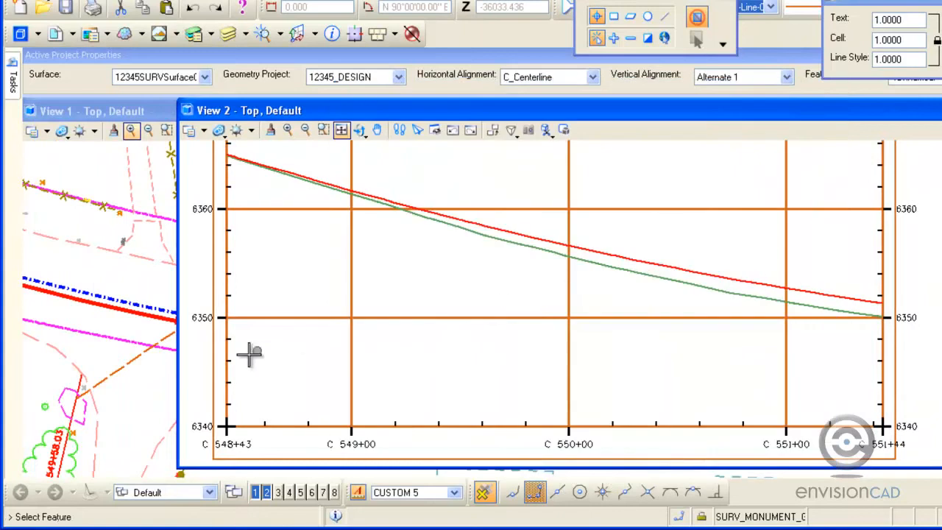
{"action": "left_click", "coordinate": [107, 358]}
{"action": "left_click", "coordinate": [109, 357]}
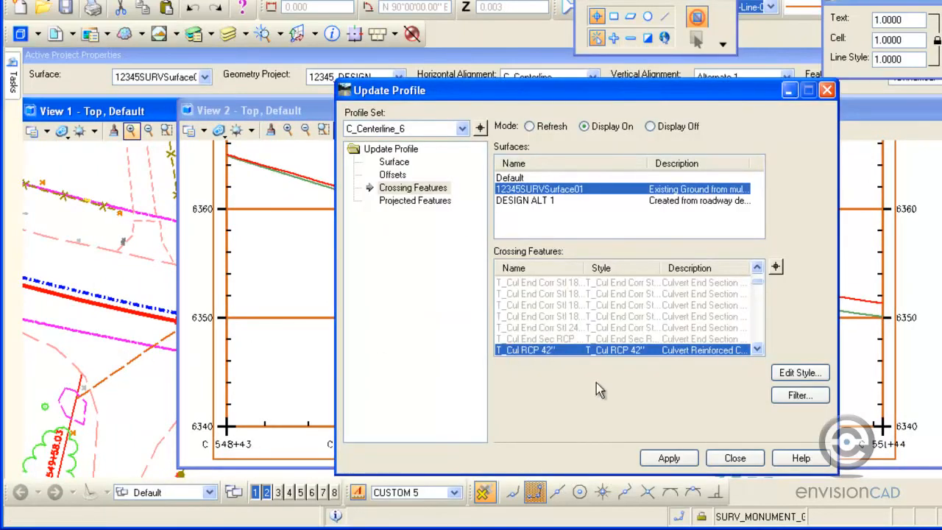
{"action": "left_click", "coordinate": [667, 458]}
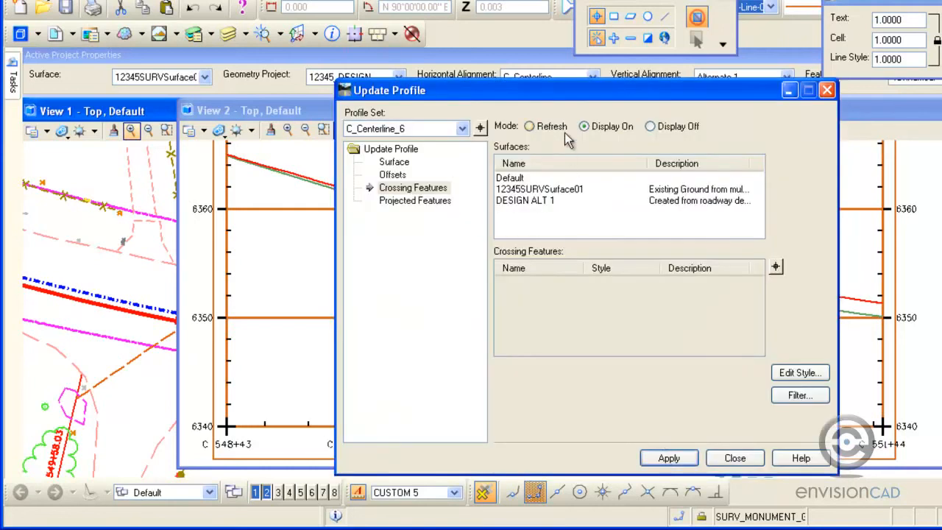
{"action": "left_click_drag", "start_coordinate": [567, 92], "coordinate": [941, 110]}
{"action": "left_click_drag", "start_coordinate": [906, 142], "coordinate": [941, 146]}
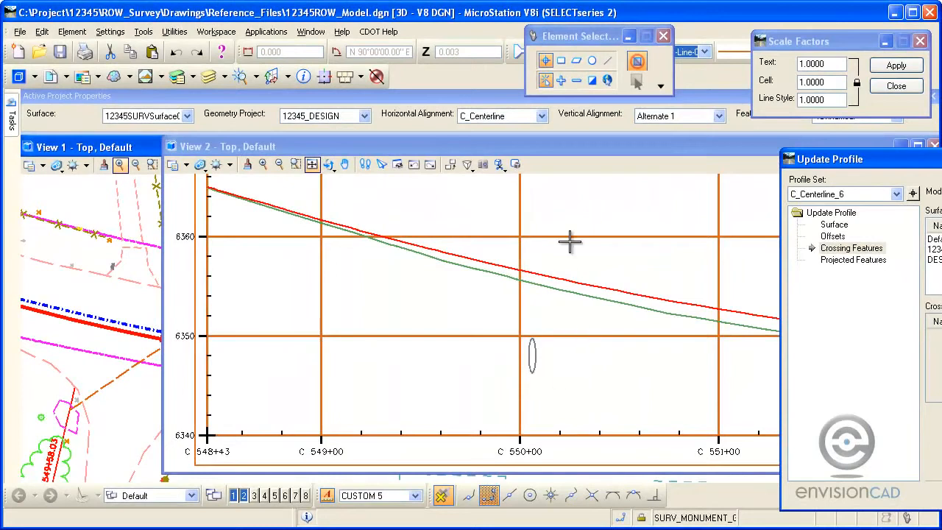
{"action": "left_click_drag", "start_coordinate": [580, 146], "coordinate": [445, 146]}
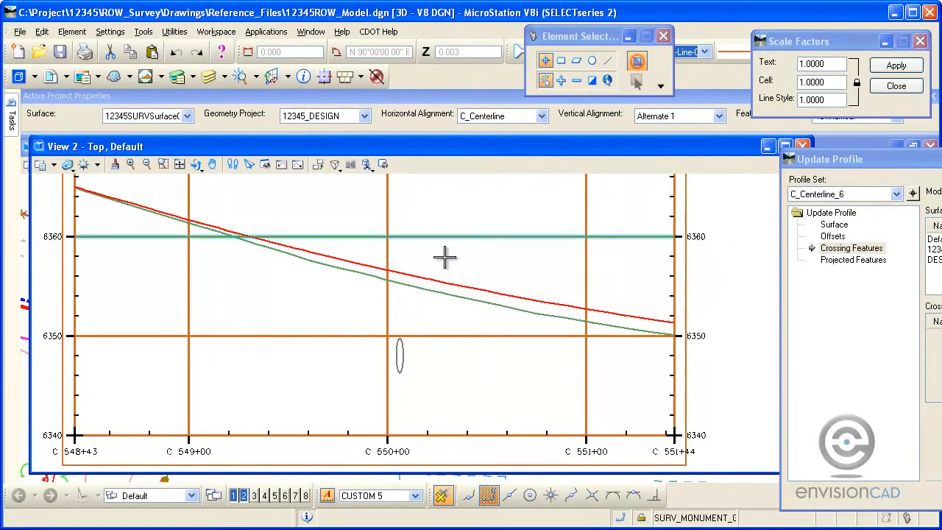
Step: Display the T_Cul RCP 42" culvert of 12345SURVSurface01 as a projected feature on the profile, selecting it in the plan view
{"action": "mouse_move", "coordinate": [221, 147]}
{"action": "left_mouse_down"}
{"action": "mouse_move", "coordinate": [527, 213]}
{"action": "mouse_move", "coordinate": [669, 286]}
{"action": "left_mouse_up"}
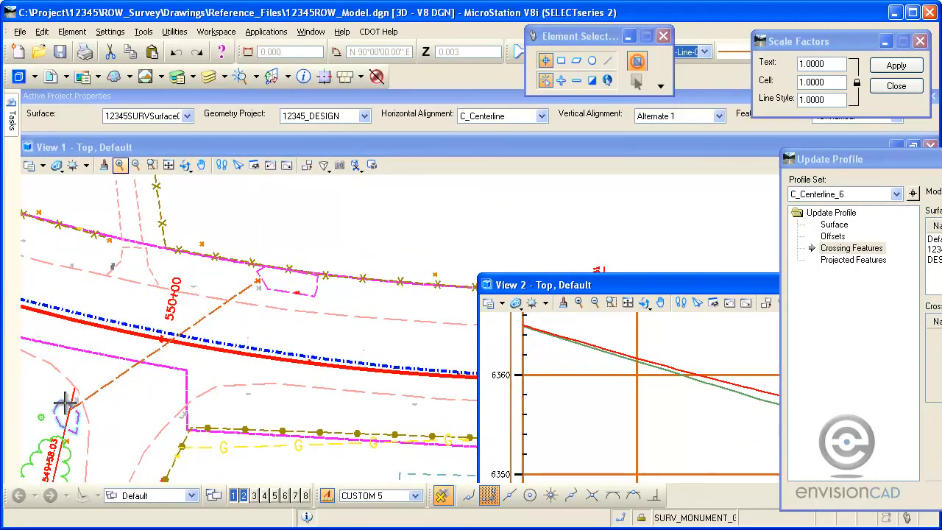
{"action": "left_click_drag", "start_coordinate": [869, 162], "coordinate": [426, 105]}
{"action": "left_click", "coordinate": [414, 204]}
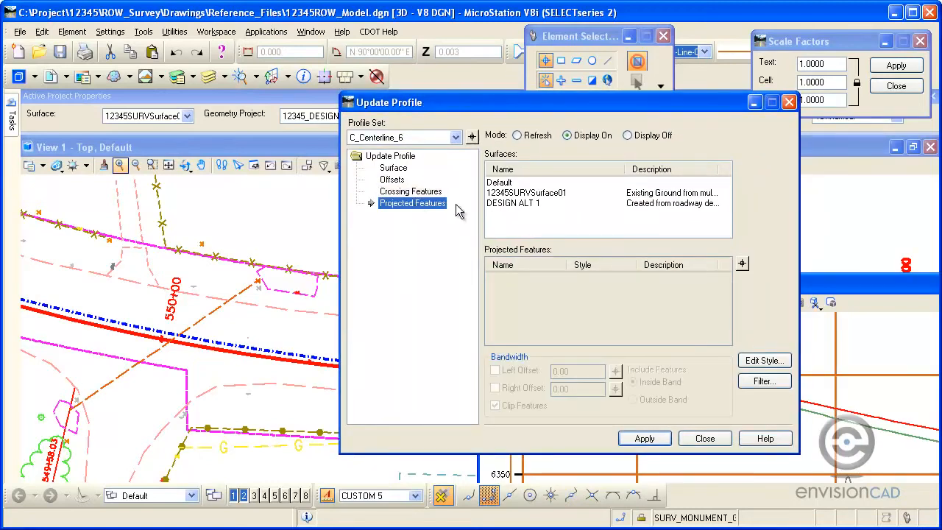
{"action": "left_click", "coordinate": [523, 193]}
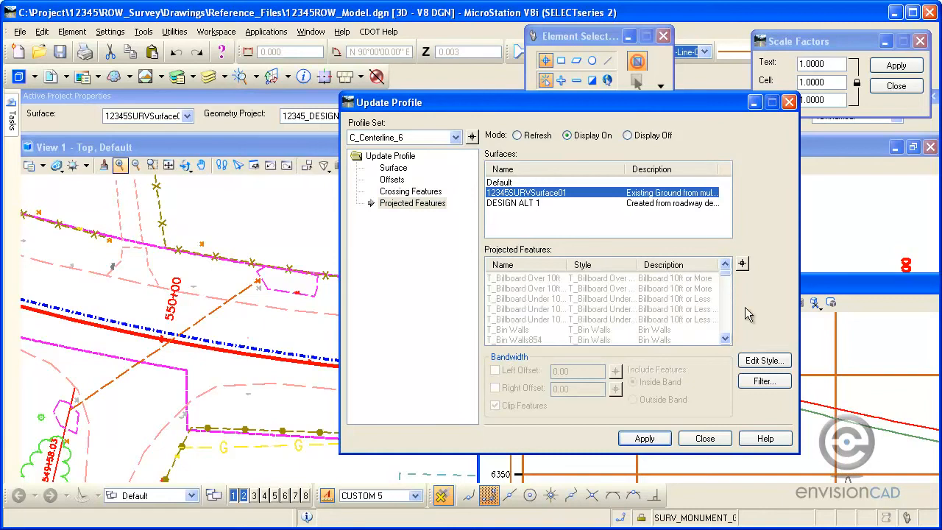
{"action": "left_click", "coordinate": [744, 263]}
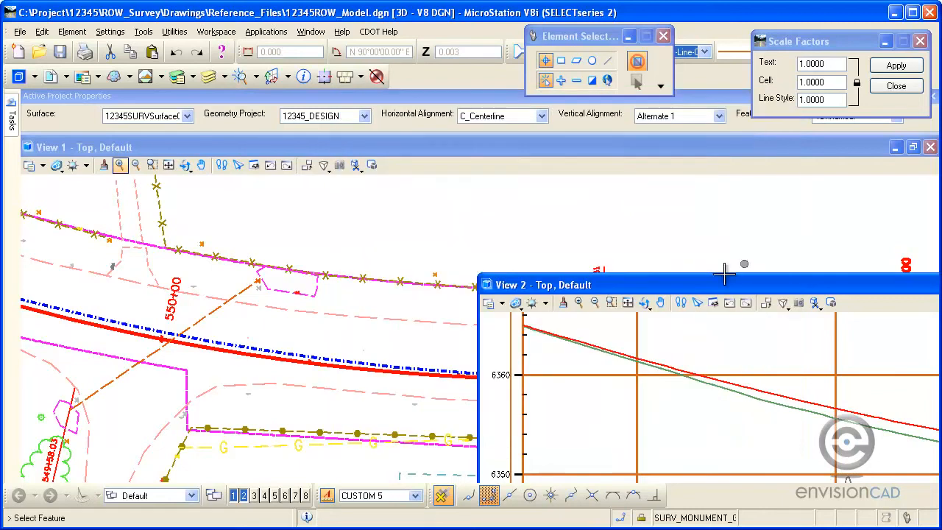
{"action": "left_click", "coordinate": [94, 389]}
{"action": "left_click", "coordinate": [116, 402]}
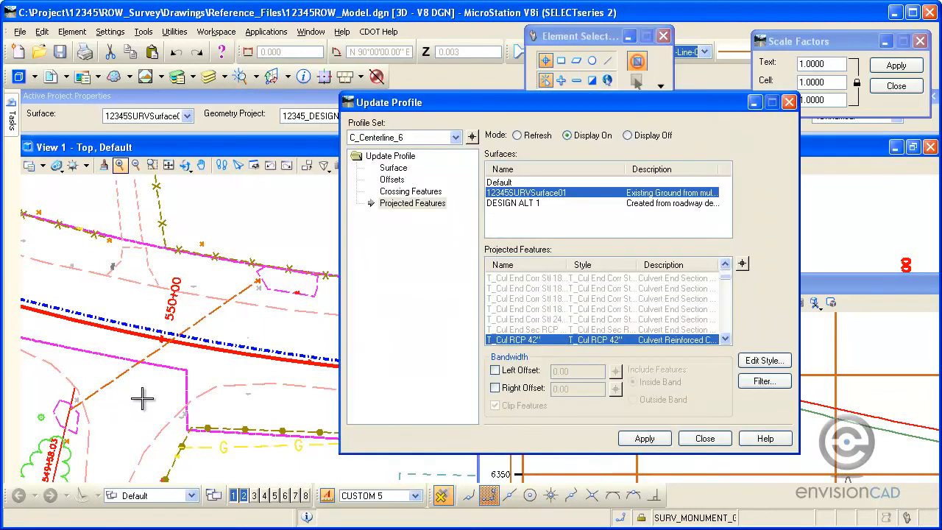
{"action": "left_click", "coordinate": [636, 438]}
{"action": "left_click", "coordinate": [705, 437]}
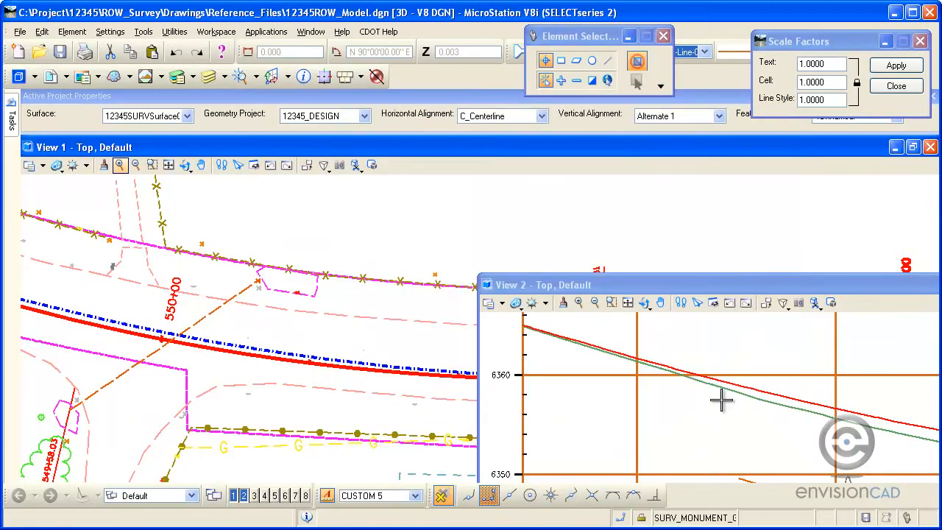
{"action": "left_click_drag", "start_coordinate": [766, 288], "coordinate": [360, 140]}
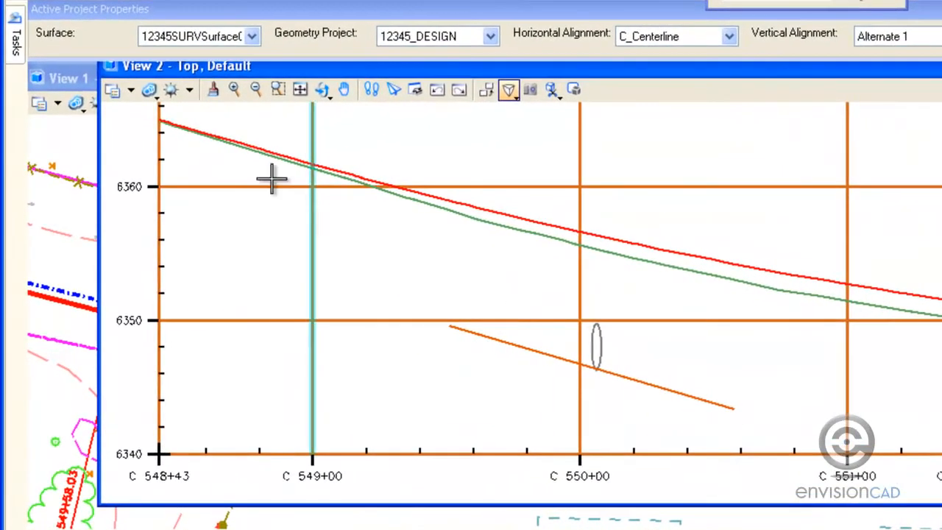
Step: Delete the culvert's annotation text from the profile and set the text, cell and line style scale factors to 20
{"action": "mouse_move", "coordinate": [12, 117]}
{"action": "left_click", "coordinate": [47, 65]}
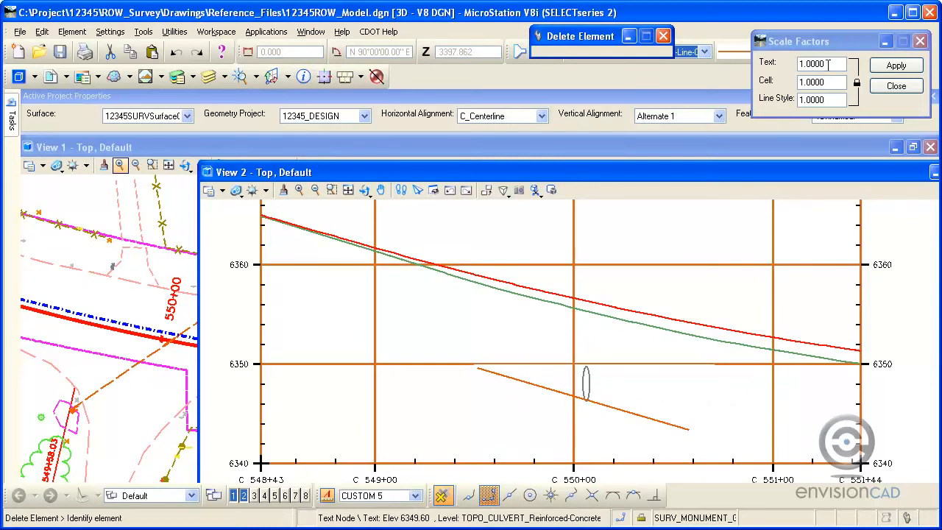
{"action": "left_click_drag", "start_coordinate": [829, 64], "coordinate": [759, 64]}
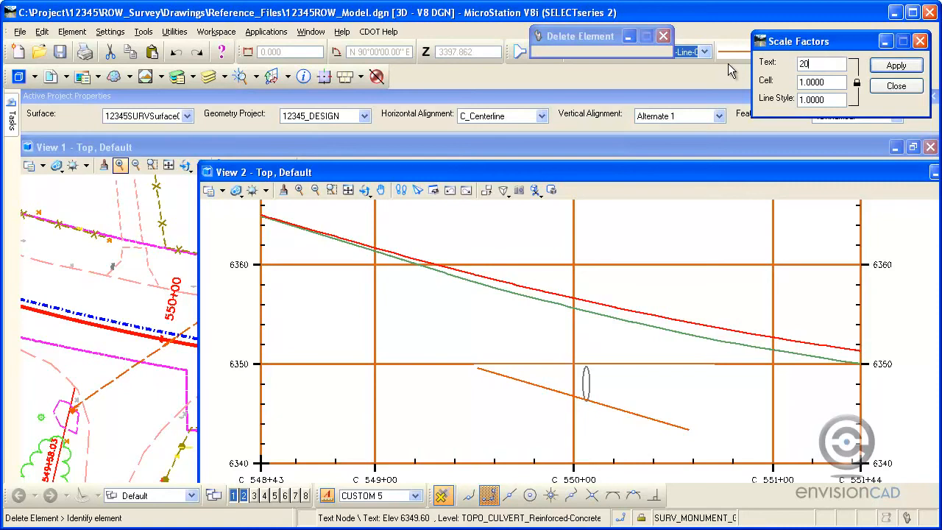
{"action": "left_click", "coordinate": [884, 66]}
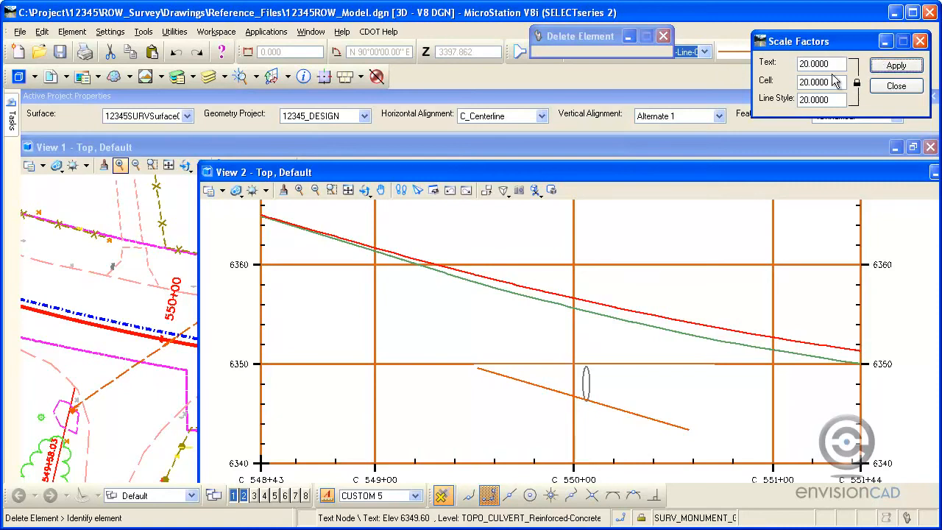
Step: Annotate the T_Cul RCP 42" culvert's points on profile C_Centerline_6 with elevation, centerline station and, additionally enabled, left horizontal offset
{"action": "mouse_move", "coordinate": [10, 120]}
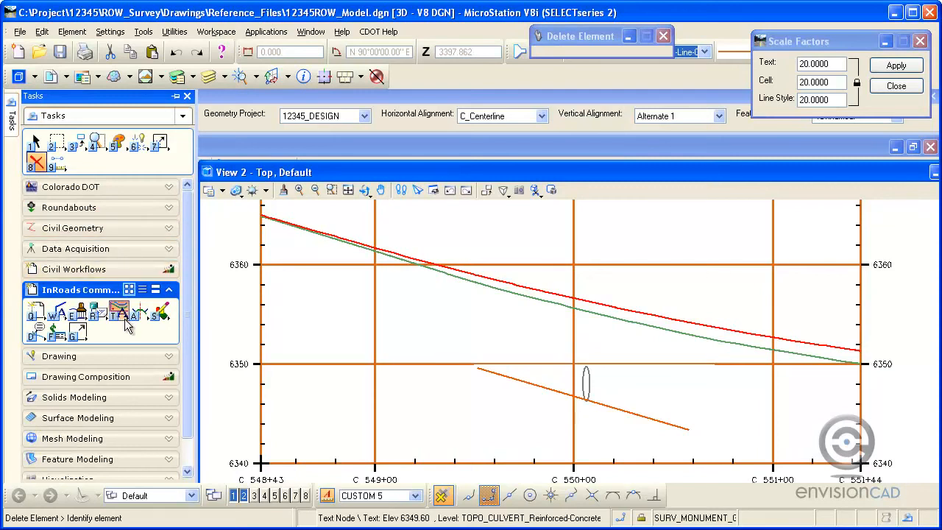
{"action": "left_click", "coordinate": [128, 325]}
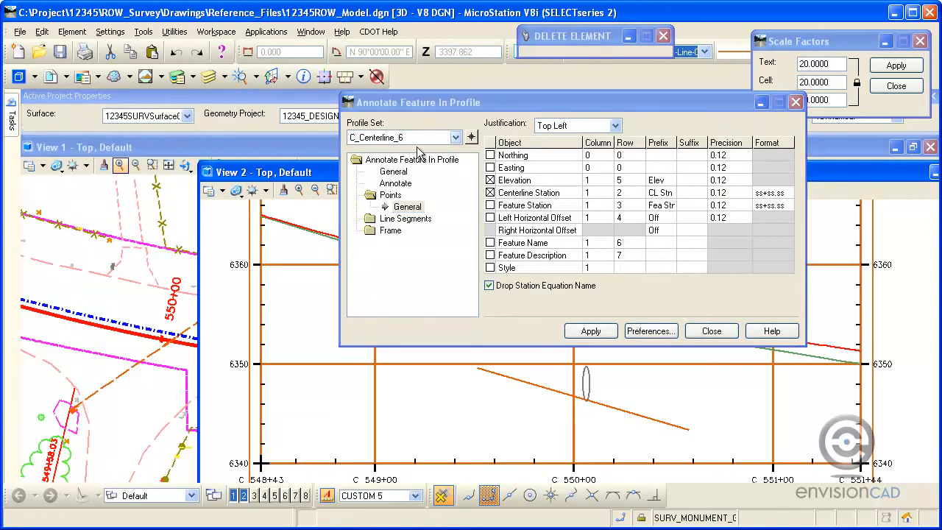
{"action": "left_click", "coordinate": [393, 171]}
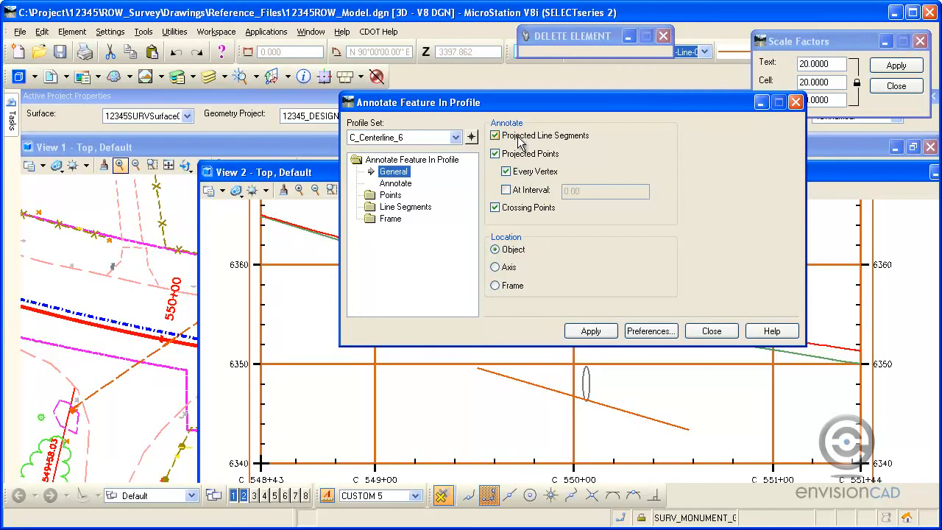
{"action": "left_click", "coordinate": [394, 184]}
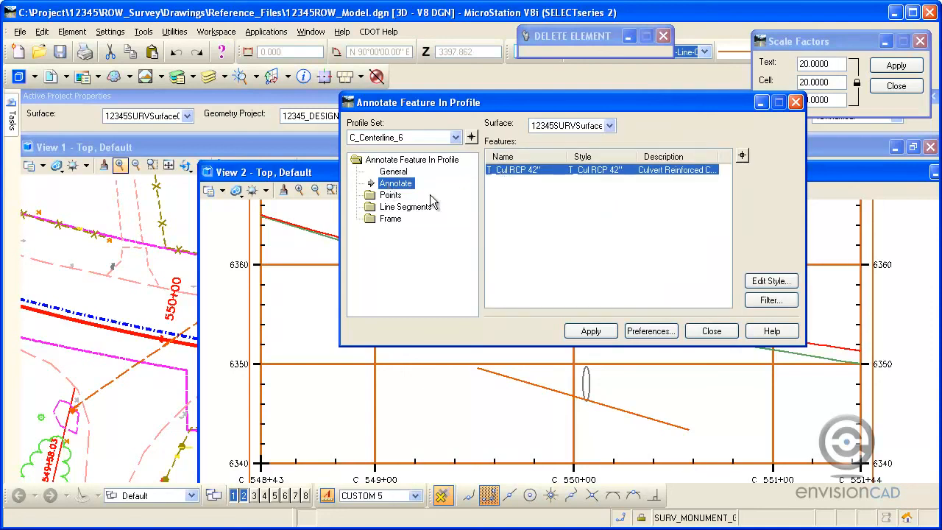
{"action": "left_click", "coordinate": [389, 196]}
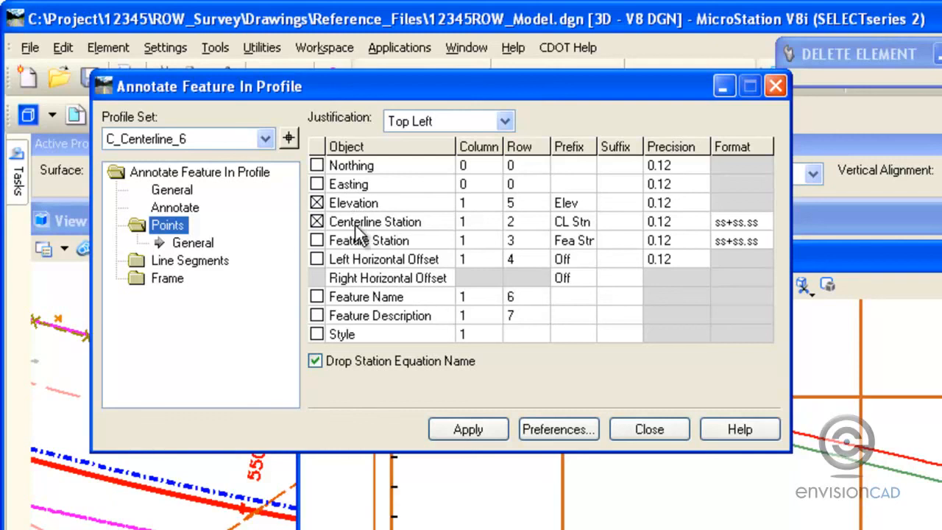
{"action": "left_click", "coordinate": [318, 259]}
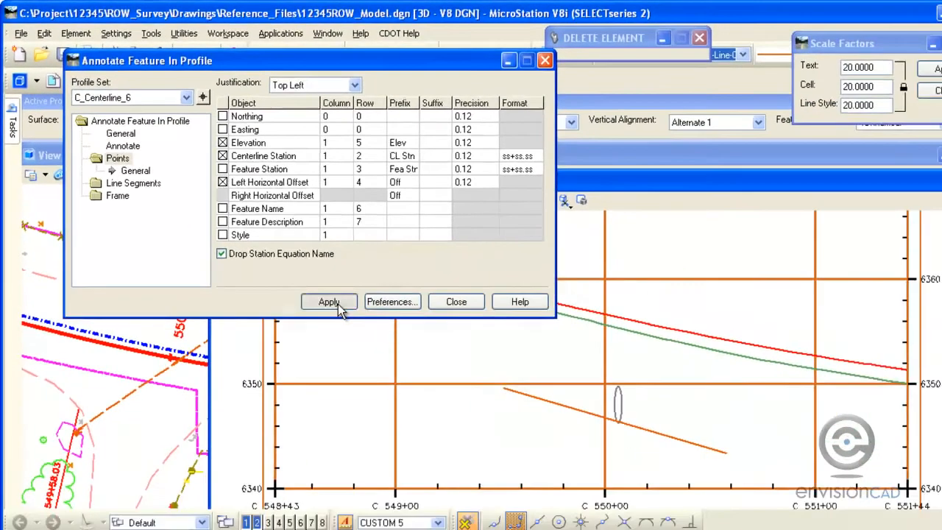
{"action": "left_click", "coordinate": [480, 432]}
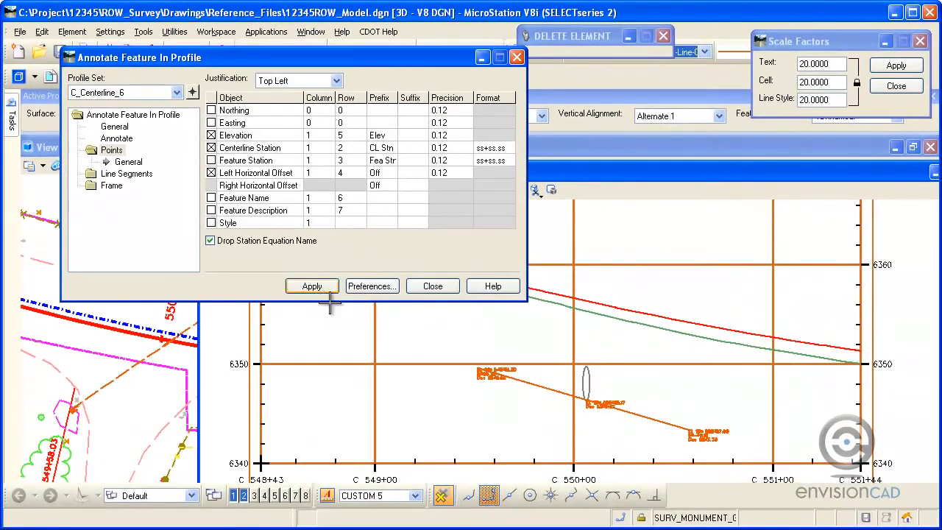
{"action": "scroll", "coordinate": [695, 447], "scroll_direction": "up", "scroll_amount": 5}
{"action": "scroll", "coordinate": [697, 448], "scroll_direction": "down", "scroll_amount": 2}
{"action": "scroll", "coordinate": [701, 448], "scroll_direction": "down", "scroll_amount": 2}
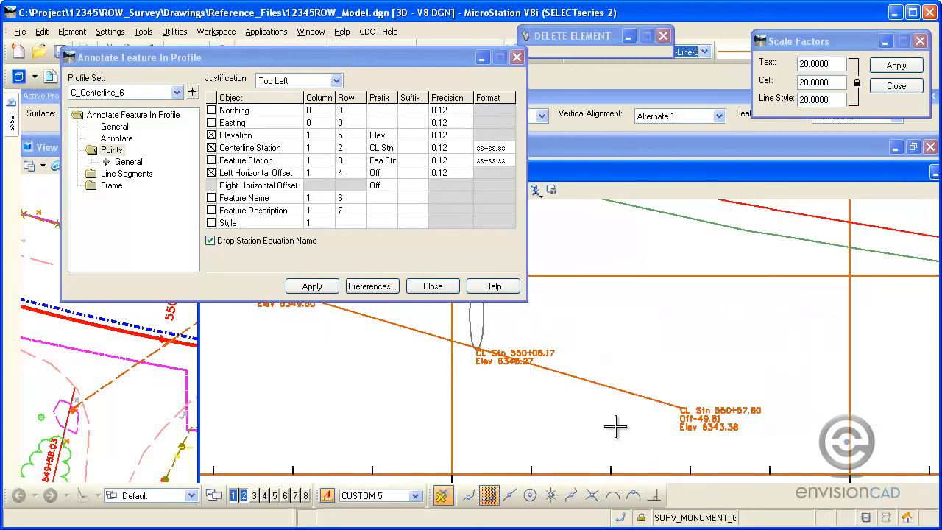
Step: Annotate the culvert's line segment at its midpoint with horizontal length and slope, and close the annotation settings
{"action": "left_click", "coordinate": [125, 174]}
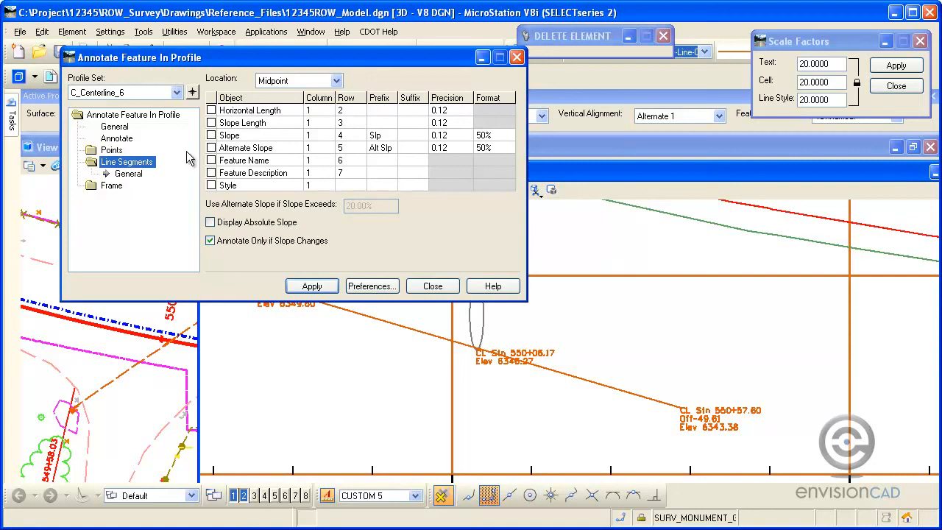
{"action": "left_click", "coordinate": [211, 110]}
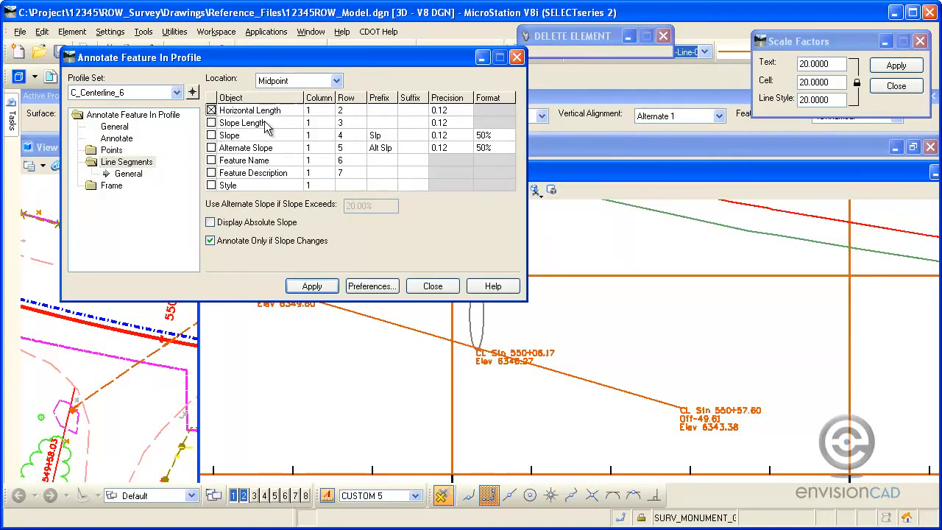
{"action": "left_click", "coordinate": [211, 135]}
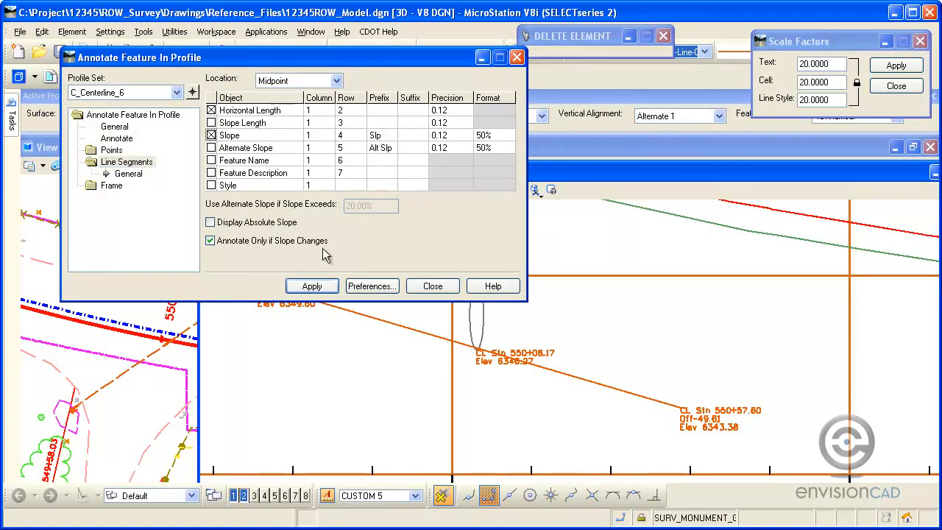
{"action": "left_click", "coordinate": [315, 287]}
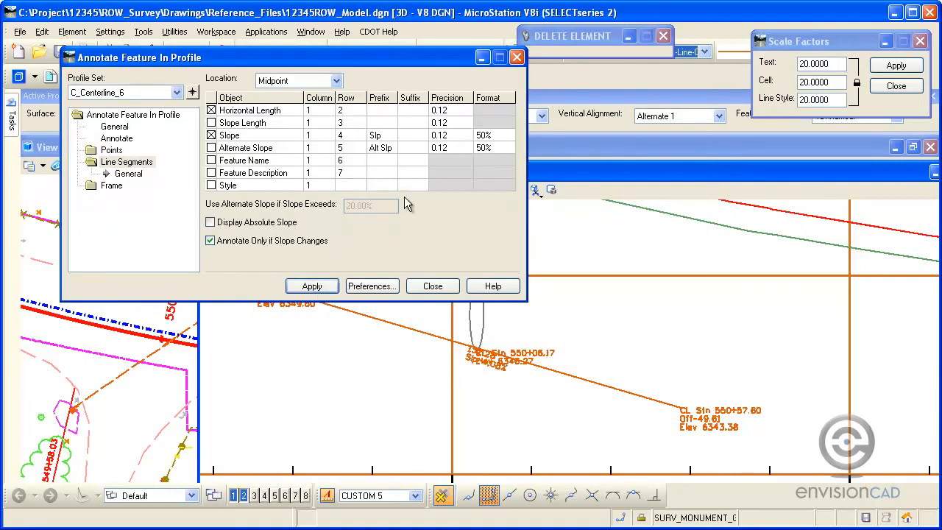
{"action": "left_click", "coordinate": [516, 57]}
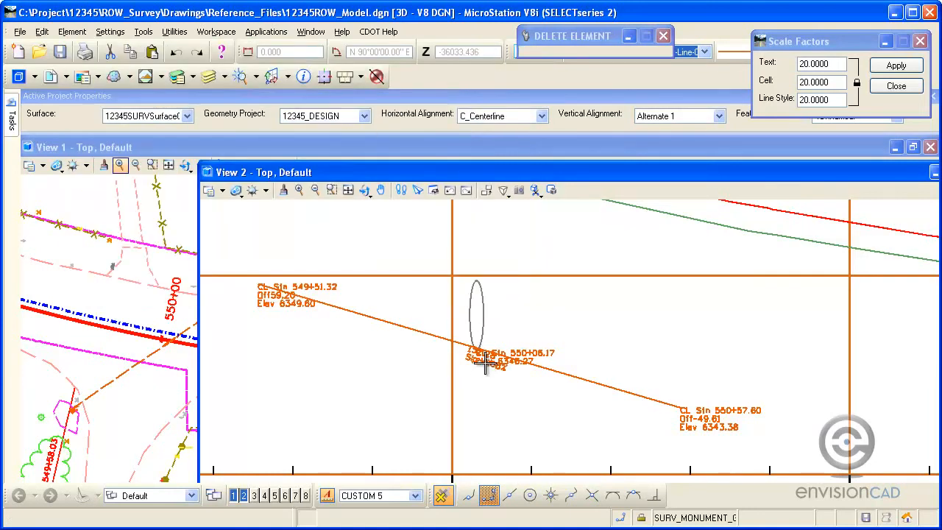
Step: Move the culvert's length and slope annotation below the culvert line, clear of the crossing point's station and elevation text
{"action": "scroll", "coordinate": [486, 360], "scroll_direction": "up", "scroll_amount": 3}
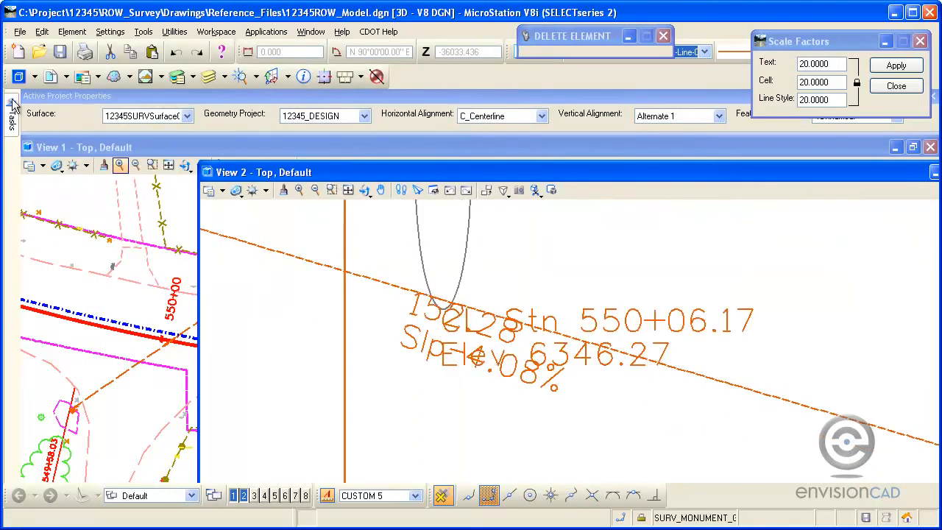
{"action": "mouse_move", "coordinate": [10, 106]}
{"action": "left_click", "coordinate": [35, 142]}
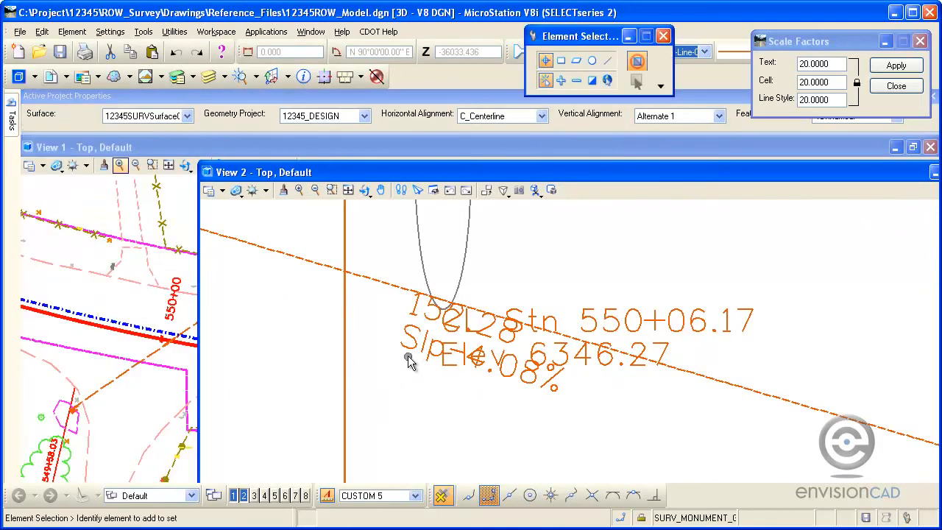
{"action": "left_click", "coordinate": [405, 390]}
{"action": "mouse_move", "coordinate": [406, 390]}
{"action": "left_mouse_down"}
{"action": "mouse_move", "coordinate": [385, 423]}
{"action": "mouse_move", "coordinate": [376, 417]}
{"action": "left_mouse_up"}
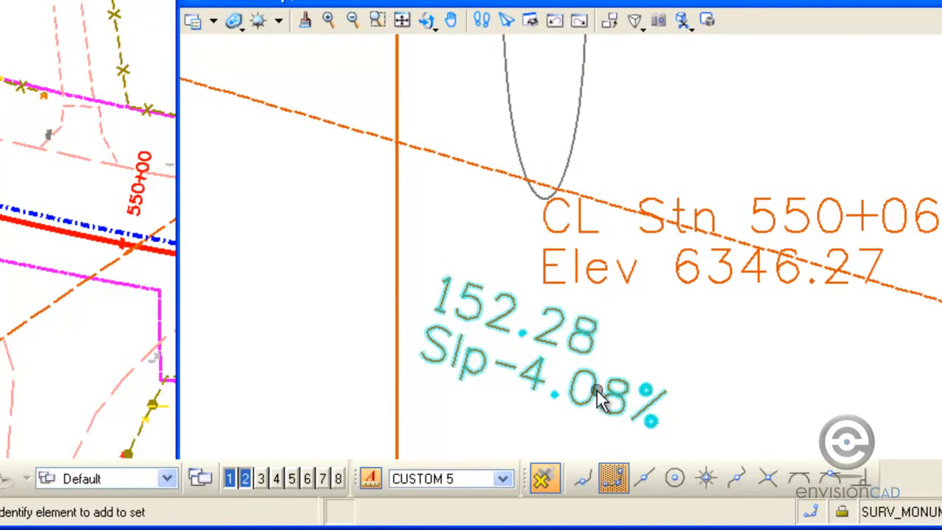
{"action": "scroll", "coordinate": [626, 364], "scroll_direction": "down", "scroll_amount": 4}
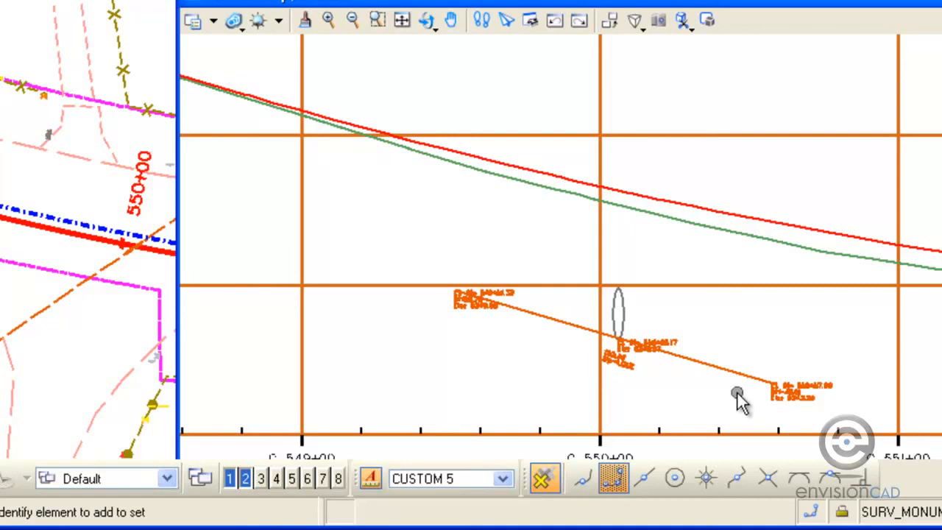
{"action": "scroll", "coordinate": [728, 405], "scroll_direction": "up", "scroll_amount": 3}
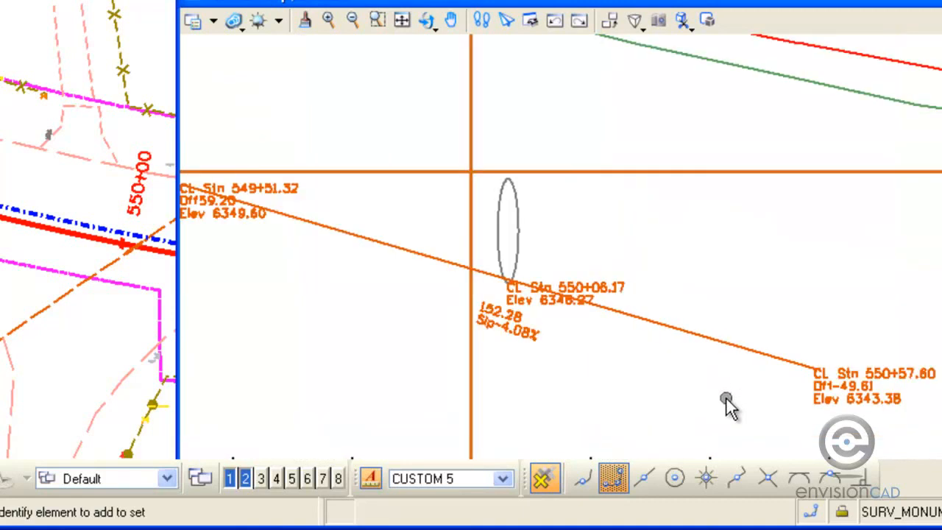